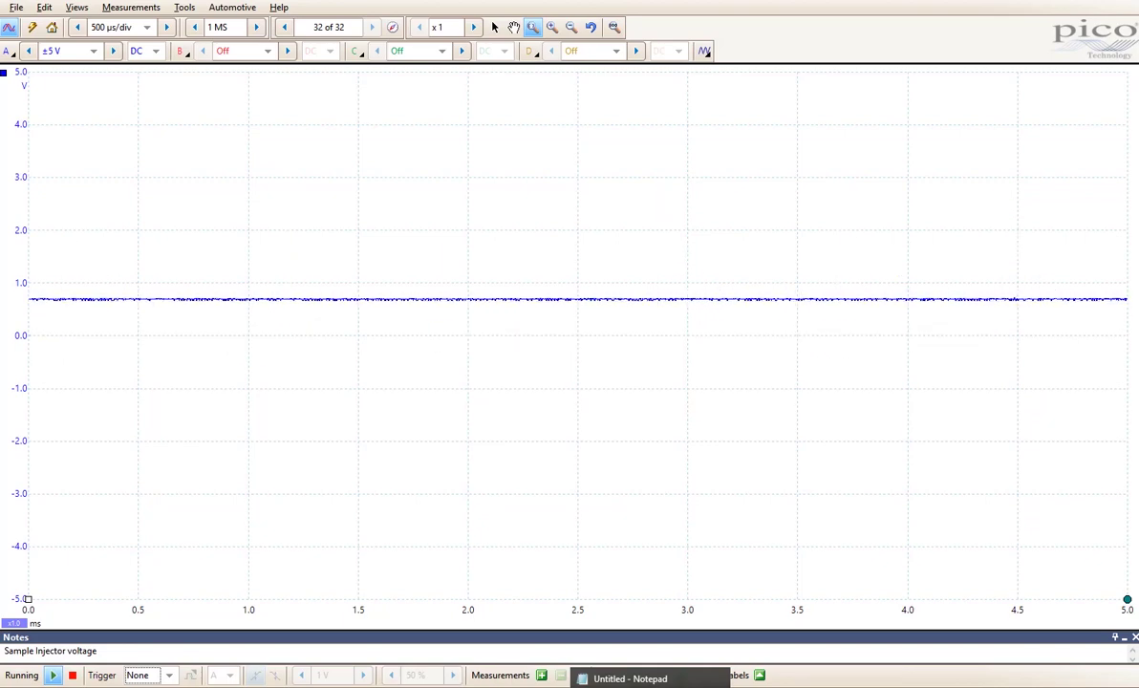
Step: Read and highlight the trigger explanation's key points, then switch from zoom to the selection tool
{"action": "key", "text": "alt+Tab"}
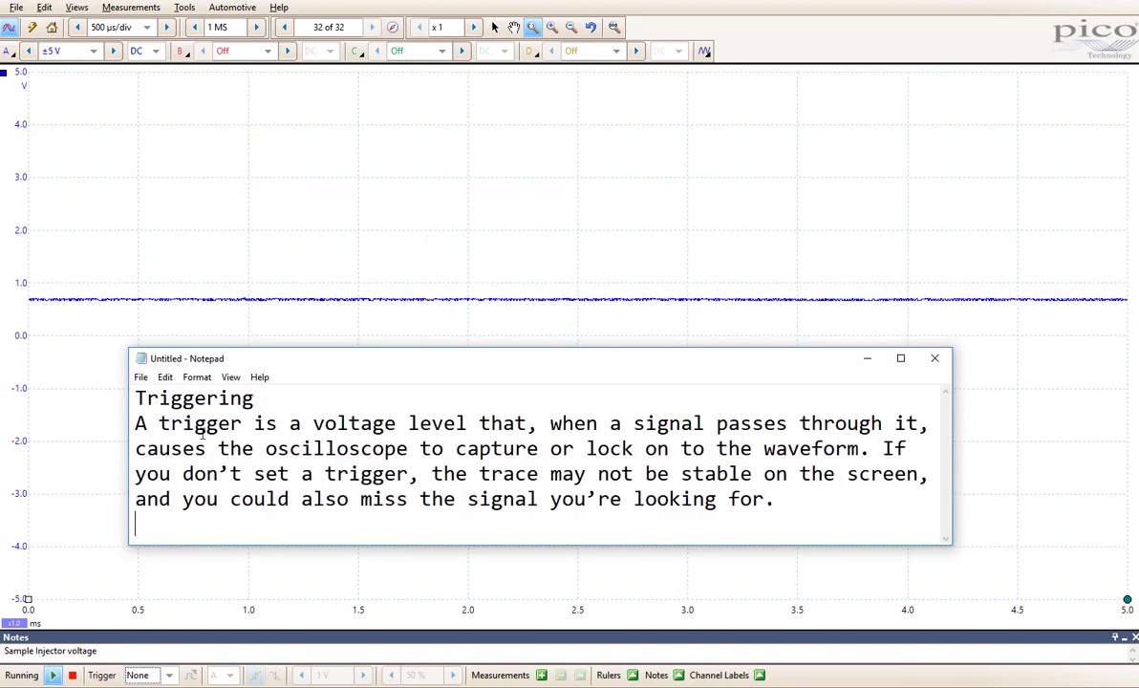
{"action": "left_click_drag", "start_coordinate": [136, 420], "coordinate": [924, 430]}
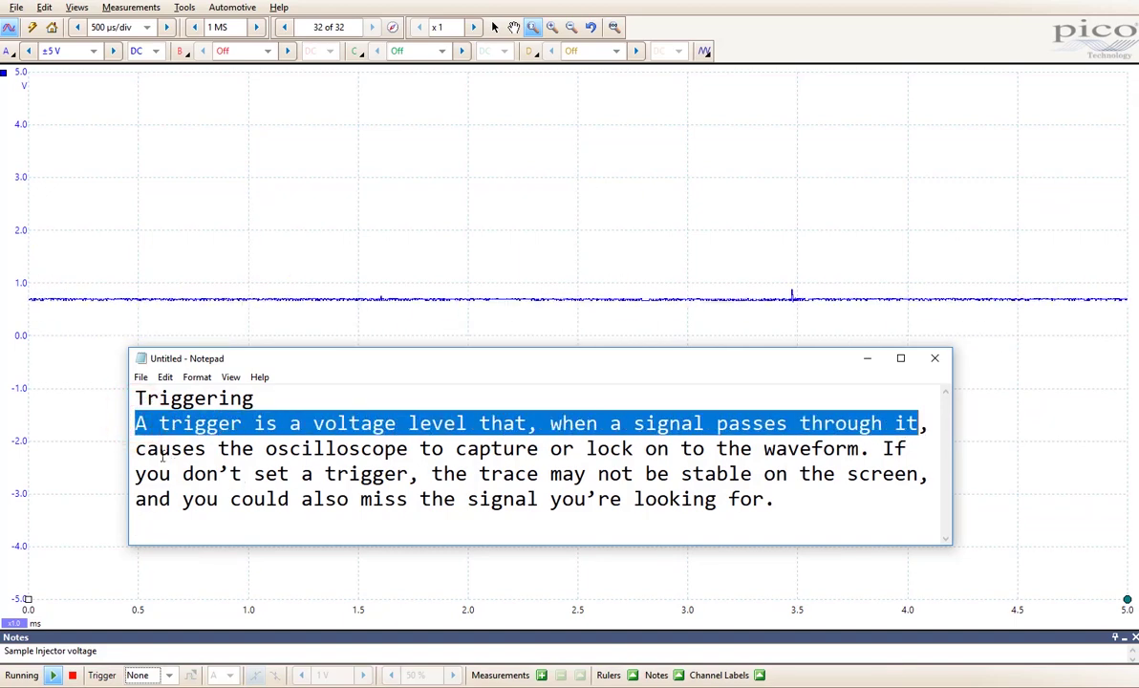
{"action": "left_click_drag", "start_coordinate": [137, 447], "coordinate": [881, 444]}
{"action": "left_click_drag", "start_coordinate": [791, 489], "coordinate": [932, 471]}
{"action": "left_click_drag", "start_coordinate": [139, 500], "coordinate": [779, 496]}
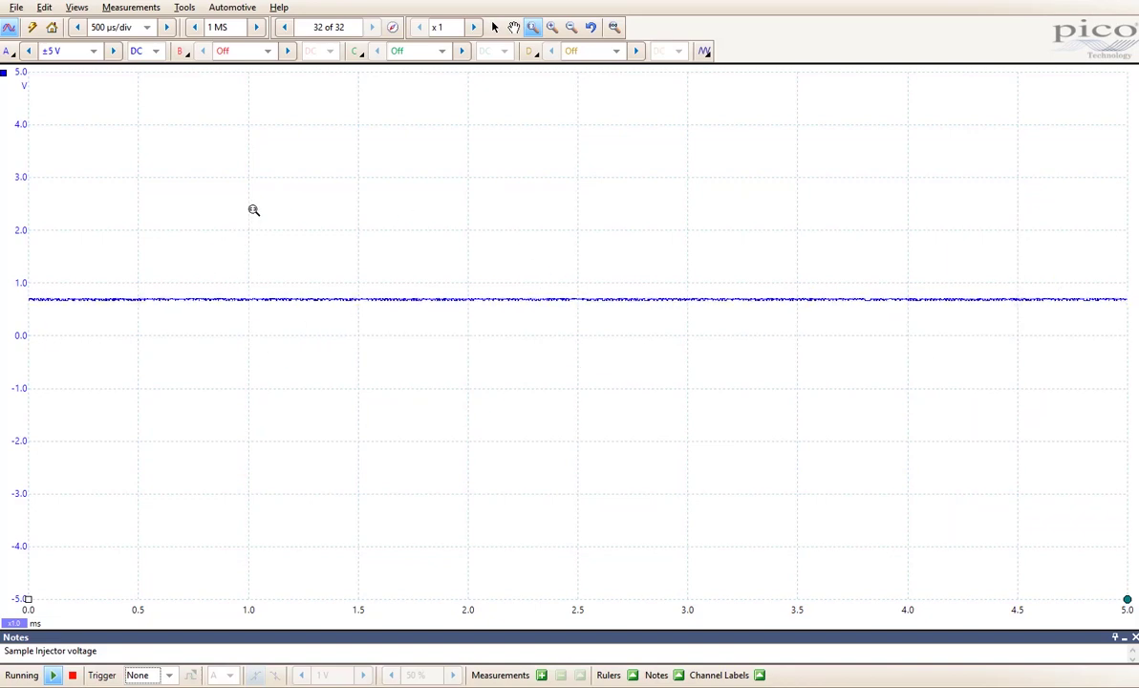
{"action": "left_click", "coordinate": [495, 27]}
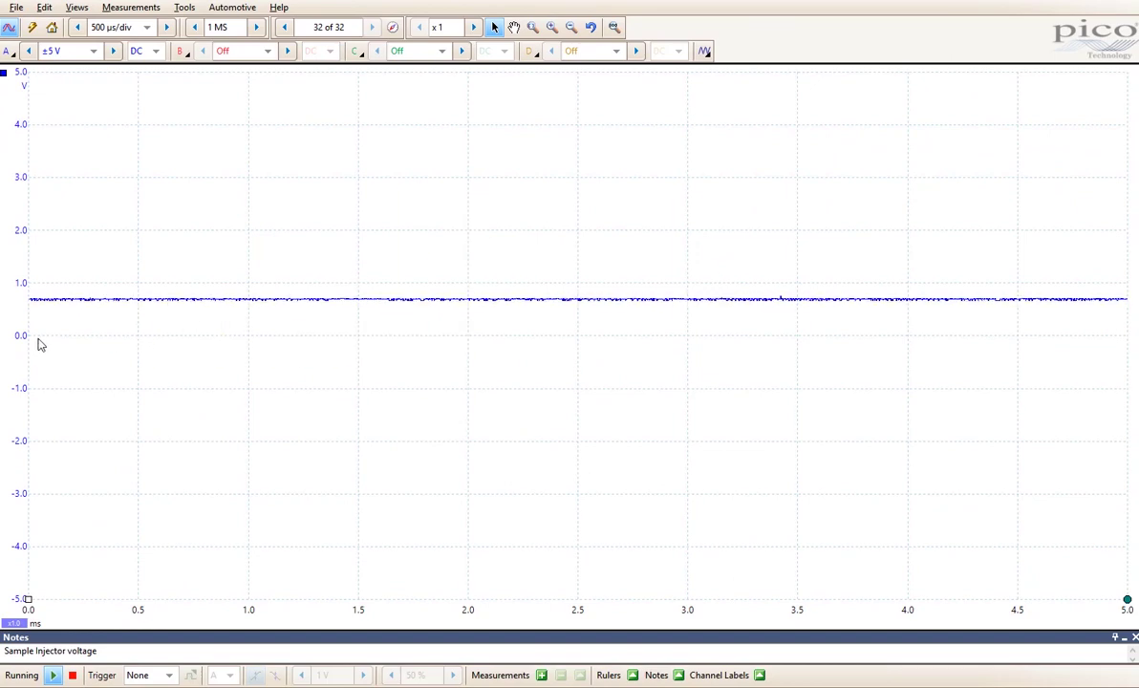
{"action": "left_click_drag", "start_coordinate": [21, 335], "coordinate": [23, 493]}
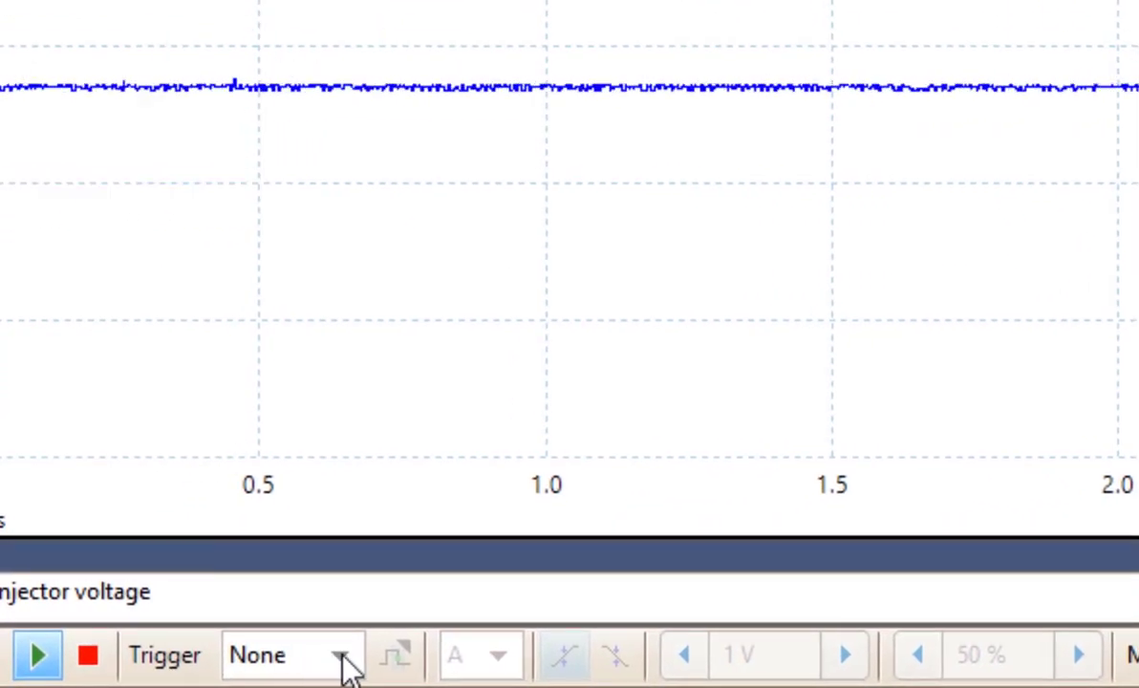
Step: Open the trigger mode list in the bottom toolbar to pick Auto
{"action": "left_click", "coordinate": [340, 657]}
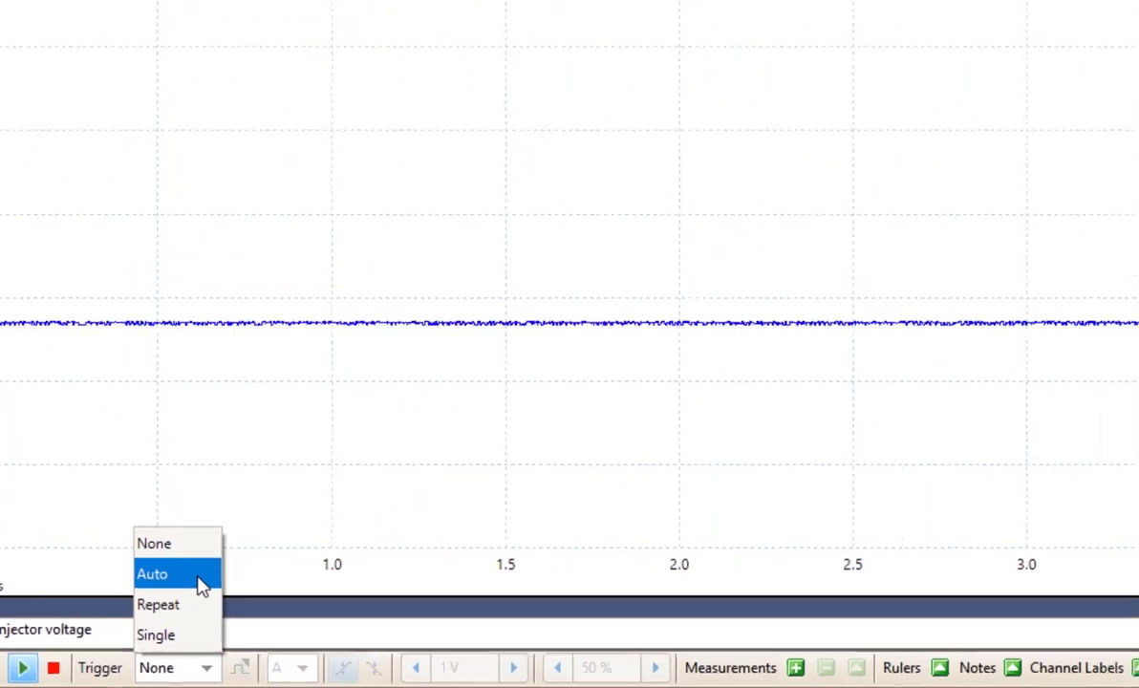
{"action": "left_click", "coordinate": [198, 579]}
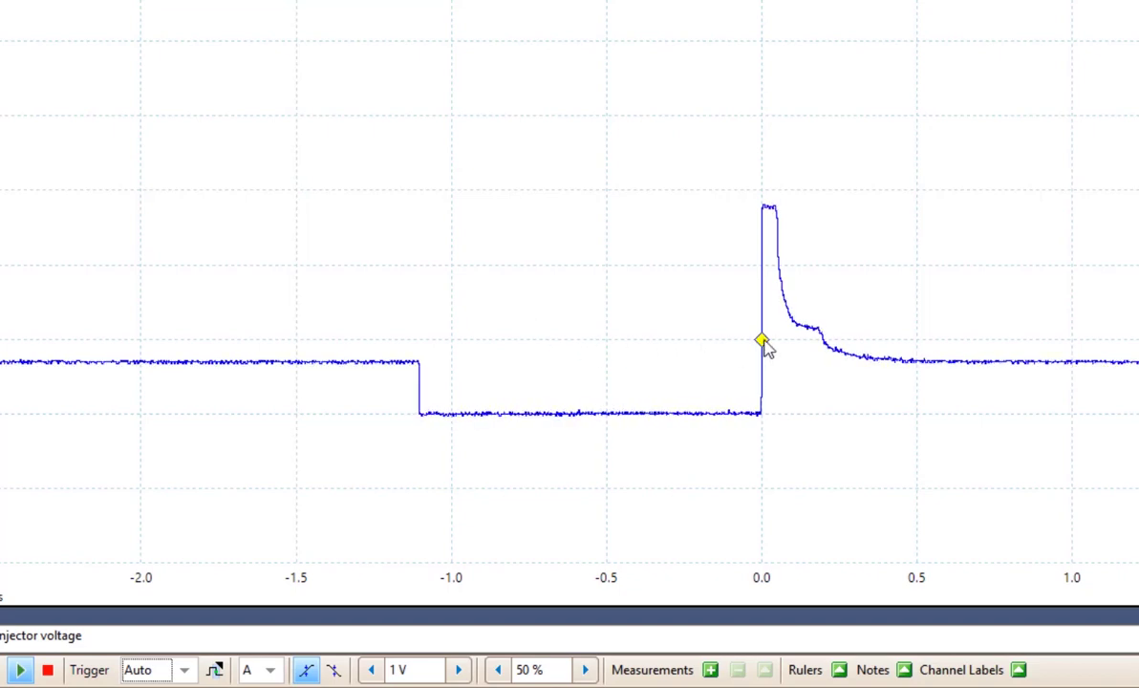
Step: Drag the trigger point earlier, then back along the trace to about 40% pre-trigger
{"action": "left_click_drag", "start_coordinate": [764, 341], "coordinate": [144, 349]}
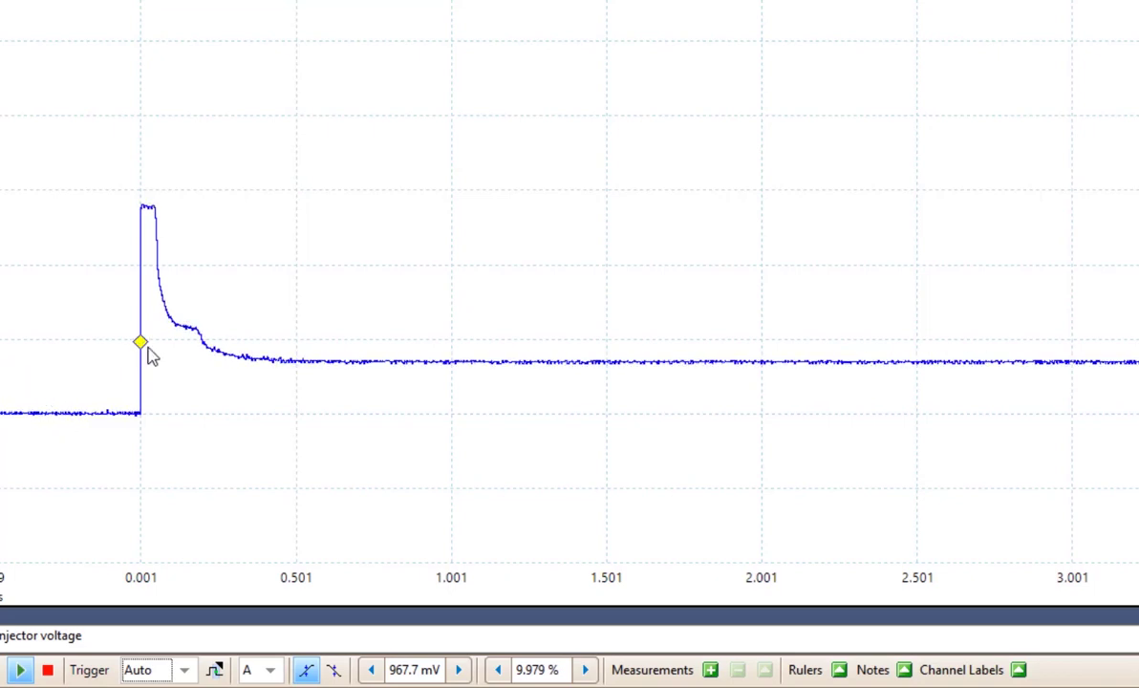
{"action": "mouse_move", "coordinate": [142, 342]}
{"action": "left_mouse_down"}
{"action": "mouse_move", "coordinate": [557, 359]}
{"action": "mouse_move", "coordinate": [612, 356]}
{"action": "mouse_move", "coordinate": [608, 345]}
{"action": "left_mouse_up"}
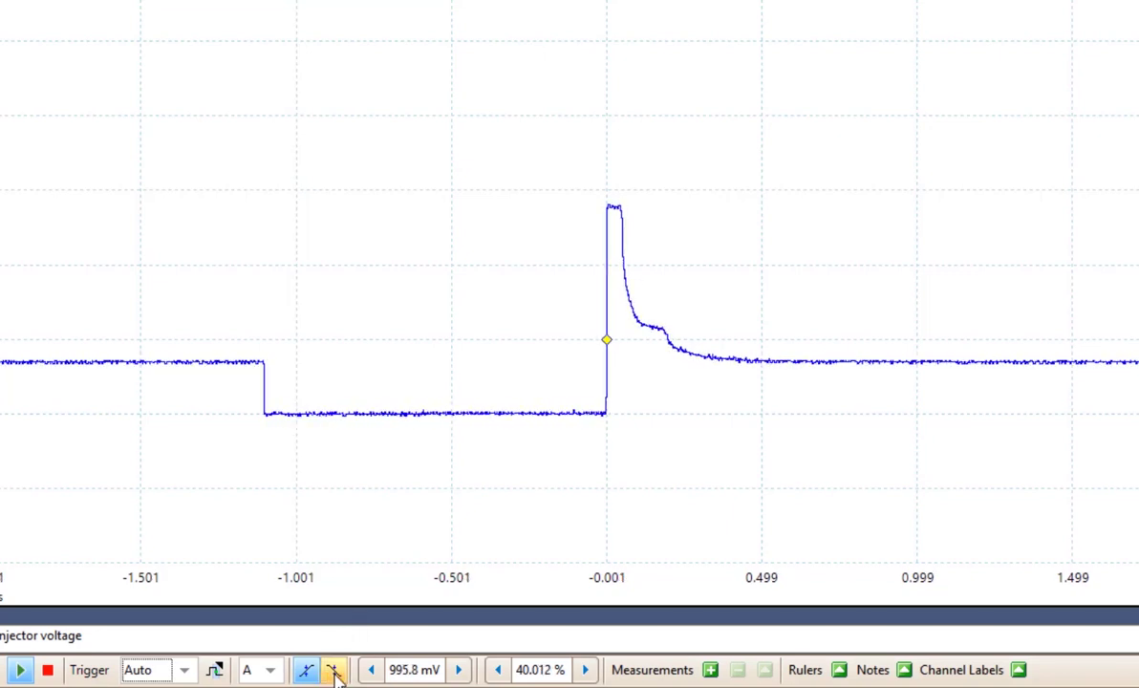
Step: Try falling-edge triggering, drop the level to 419.1 mV, then return to rising edge
{"action": "left_click", "coordinate": [334, 672]}
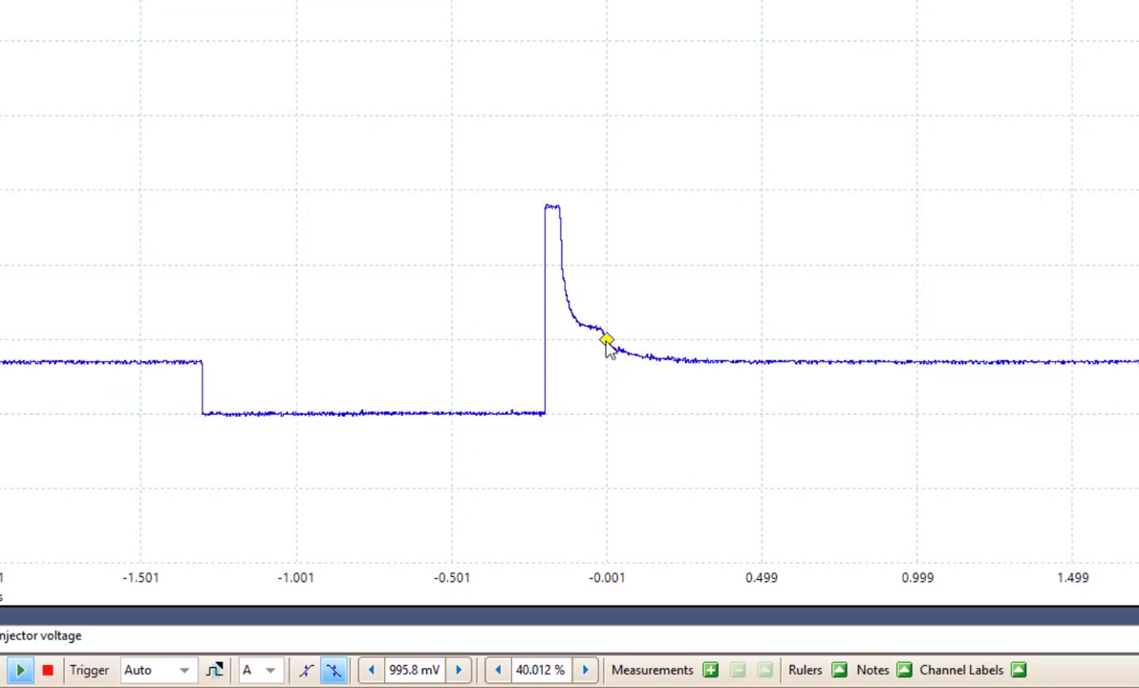
{"action": "left_click_drag", "start_coordinate": [608, 344], "coordinate": [609, 385]}
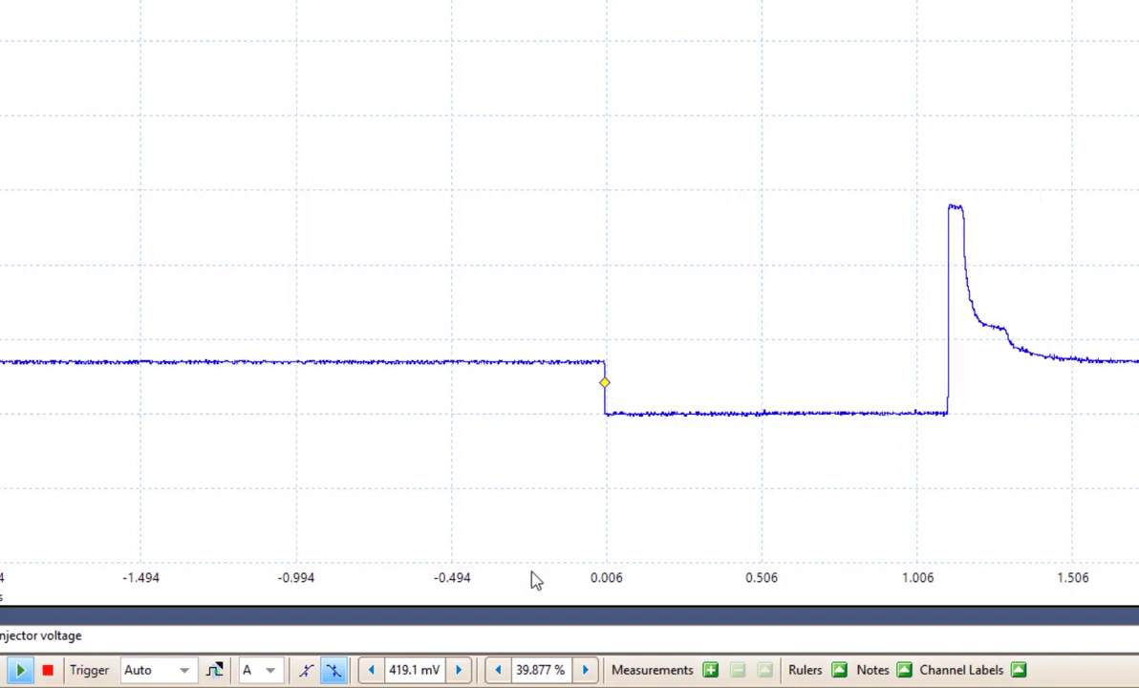
{"action": "left_click", "coordinate": [306, 671]}
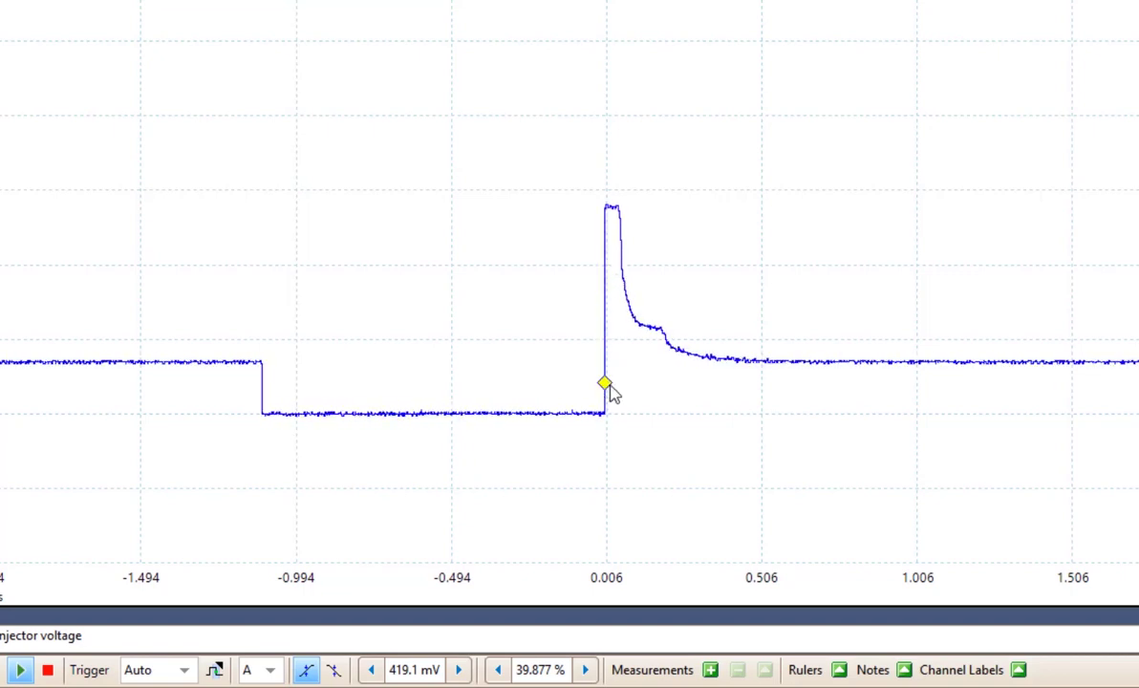
Step: Step the trigger level up to 1 V, then back down to 500 mV
{"action": "left_click_drag", "start_coordinate": [607, 384], "coordinate": [606, 371]}
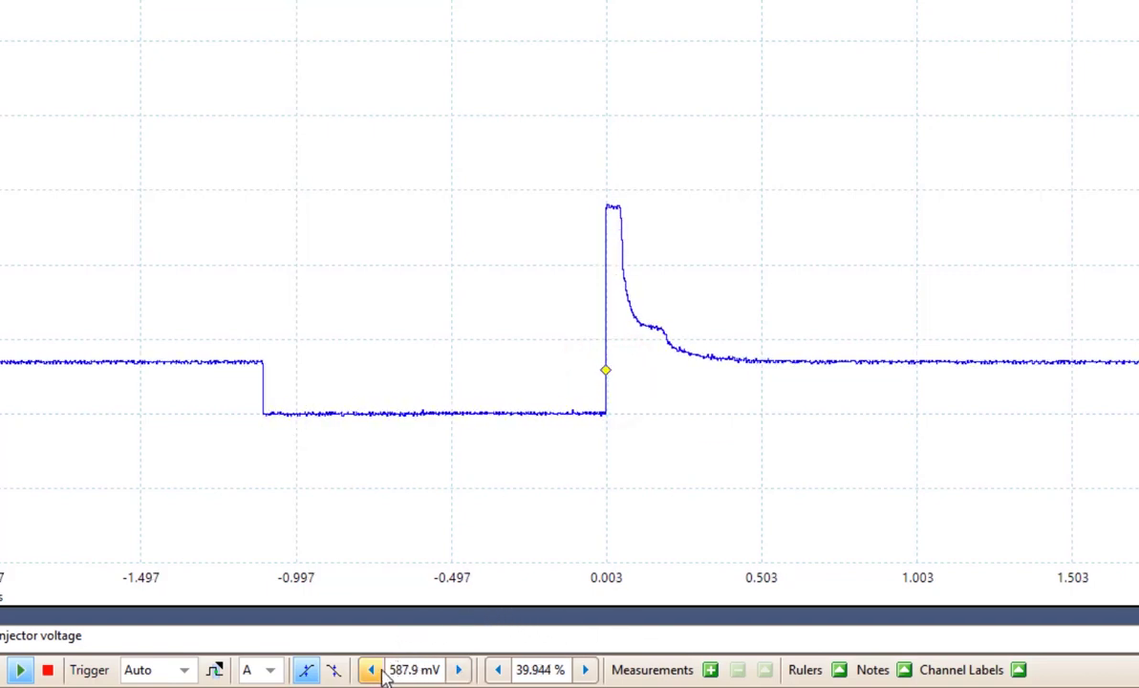
{"action": "left_click", "coordinate": [459, 671]}
{"action": "left_click", "coordinate": [459, 671]}
{"action": "left_click", "coordinate": [458, 671]}
{"action": "left_click", "coordinate": [458, 671]}
{"action": "left_click", "coordinate": [459, 671]}
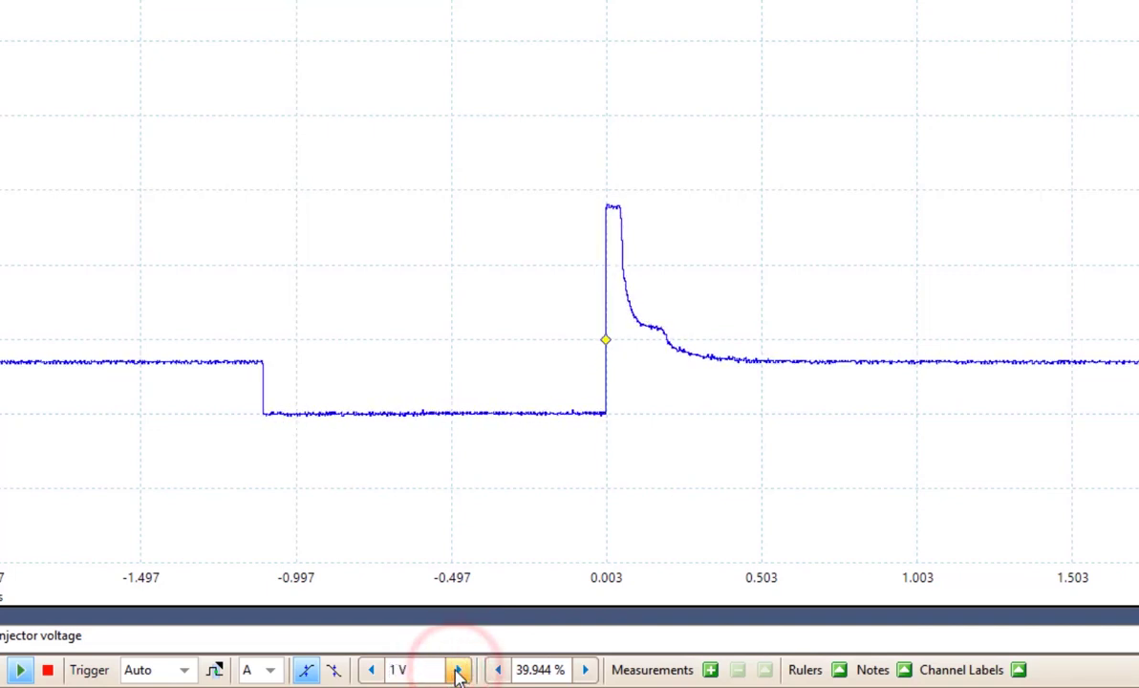
{"action": "left_click", "coordinate": [373, 670]}
{"action": "left_click", "coordinate": [372, 670]}
{"action": "left_click", "coordinate": [373, 670]}
{"action": "left_click", "coordinate": [372, 670]}
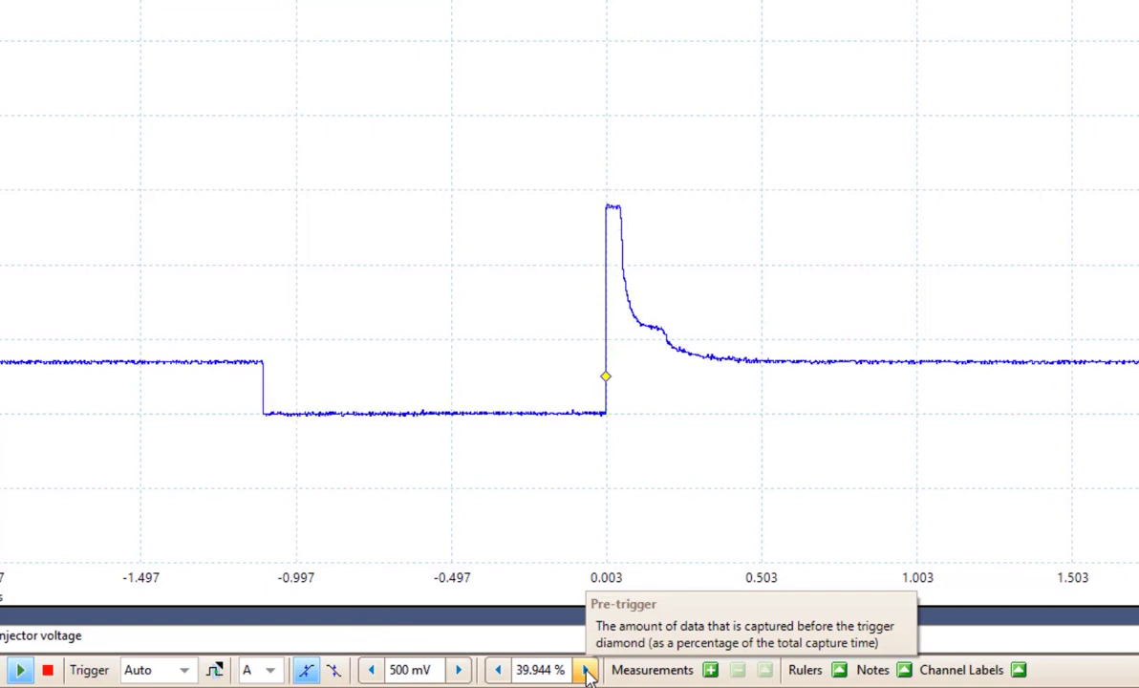
Step: Step the pre-trigger down to 20% and back up to settle at 50%
{"action": "left_click", "coordinate": [586, 673]}
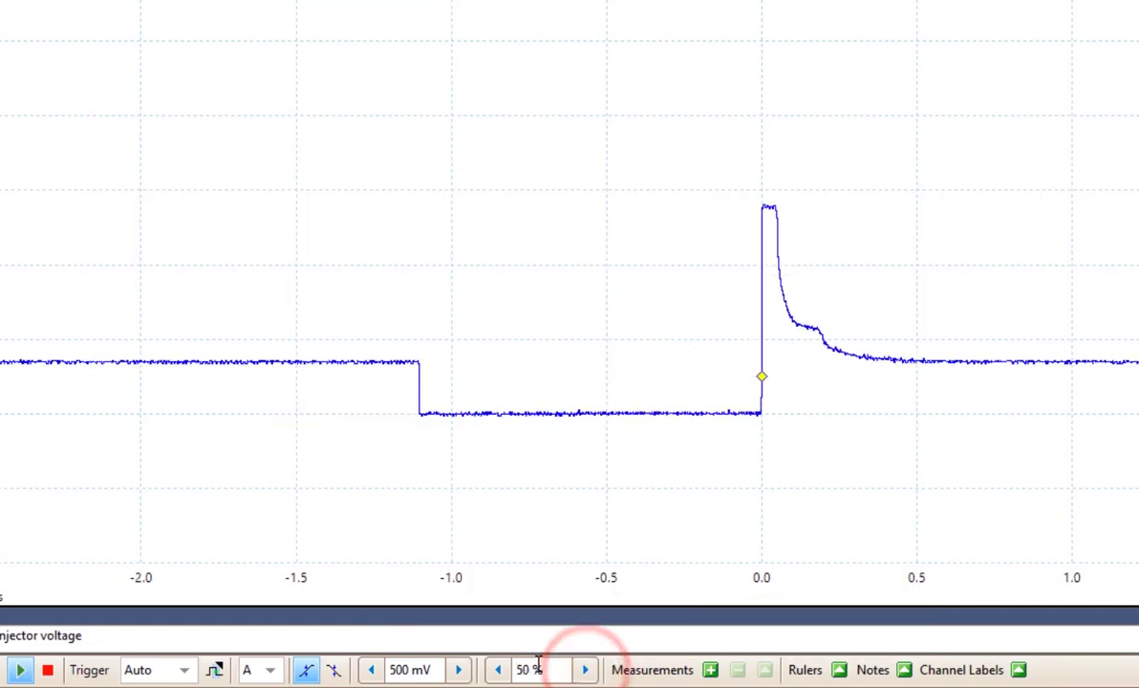
{"action": "left_click", "coordinate": [499, 672]}
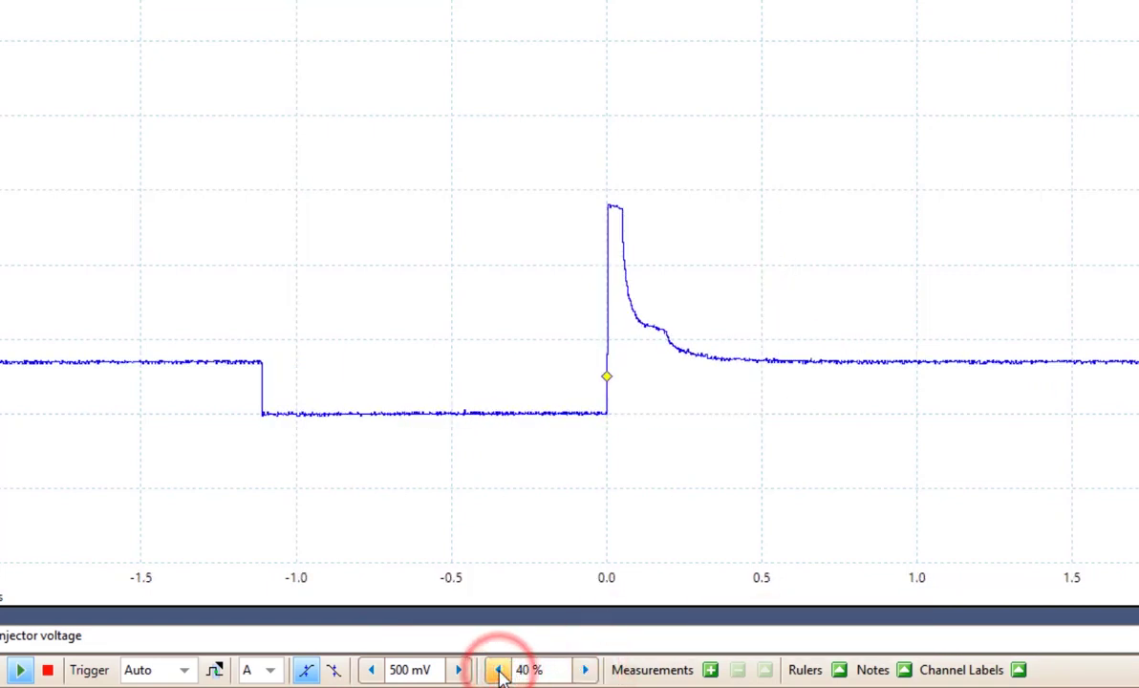
{"action": "left_click", "coordinate": [499, 672]}
{"action": "left_click", "coordinate": [499, 672]}
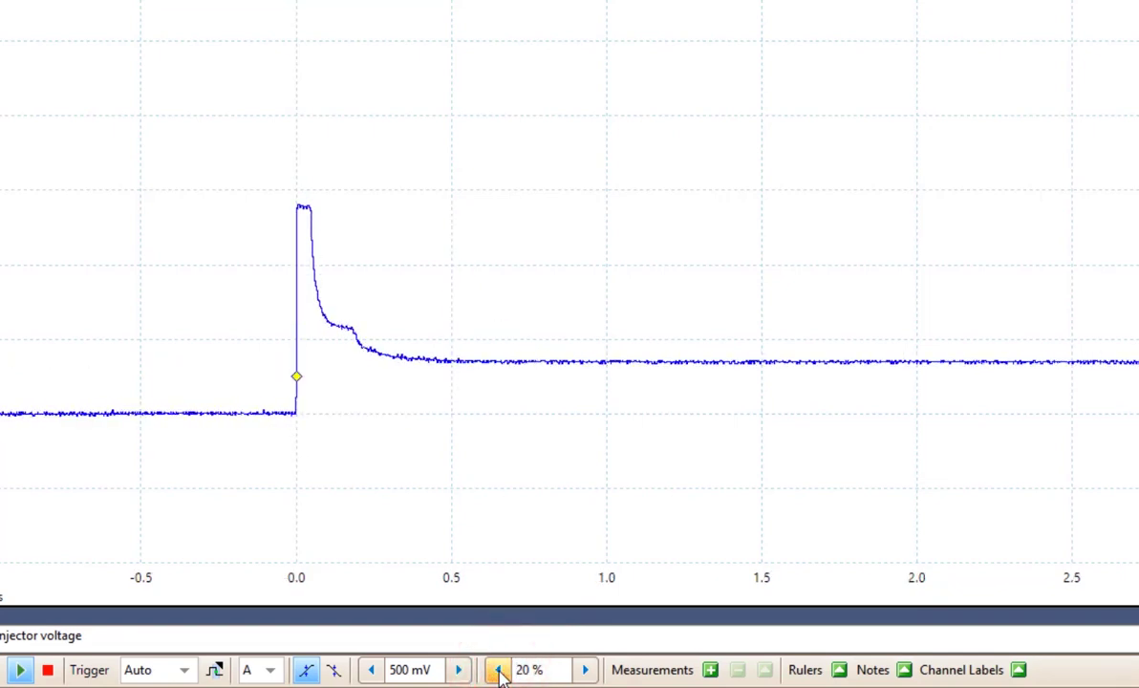
{"action": "left_click", "coordinate": [586, 672]}
{"action": "left_click", "coordinate": [586, 672]}
{"action": "left_click", "coordinate": [586, 672]}
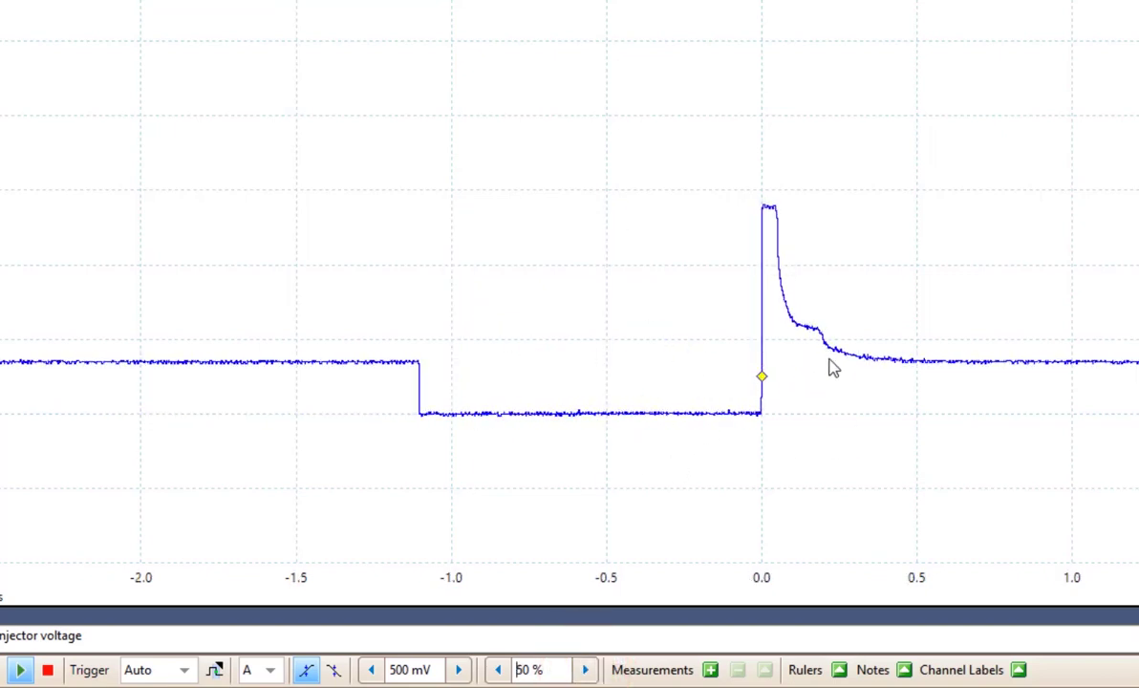
Step: Cycle the trigger mode through None and Auto, finally settling on Repeat
{"action": "left_click", "coordinate": [183, 671]}
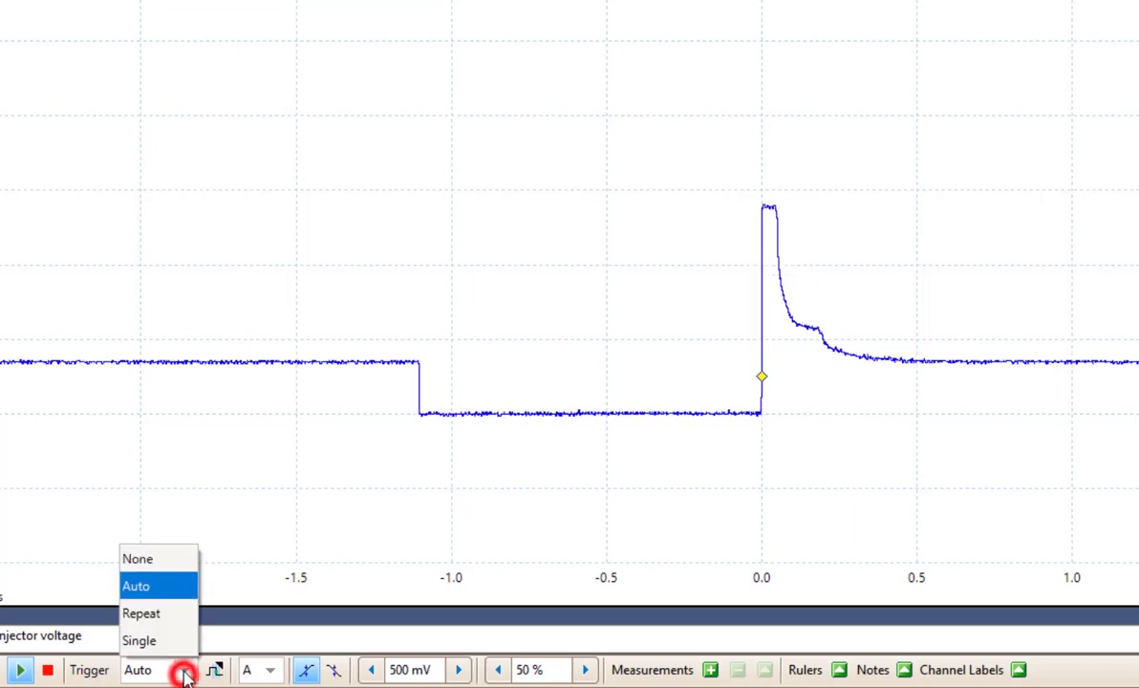
{"action": "left_click", "coordinate": [157, 570]}
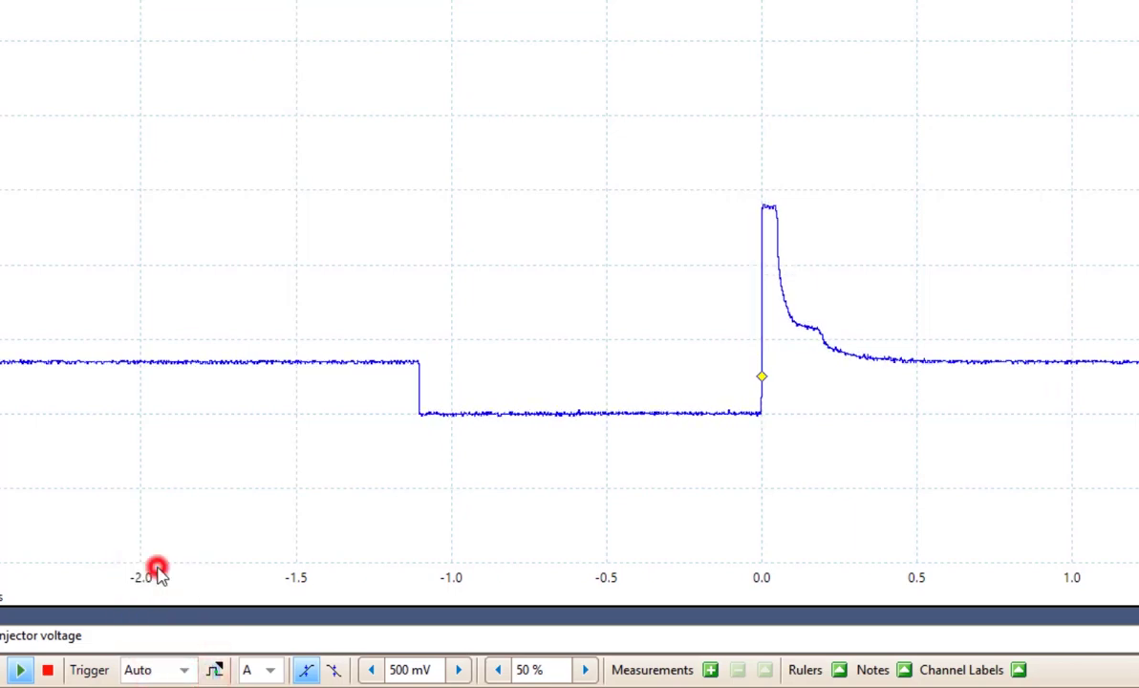
{"action": "left_click", "coordinate": [183, 670]}
{"action": "left_click", "coordinate": [156, 587]}
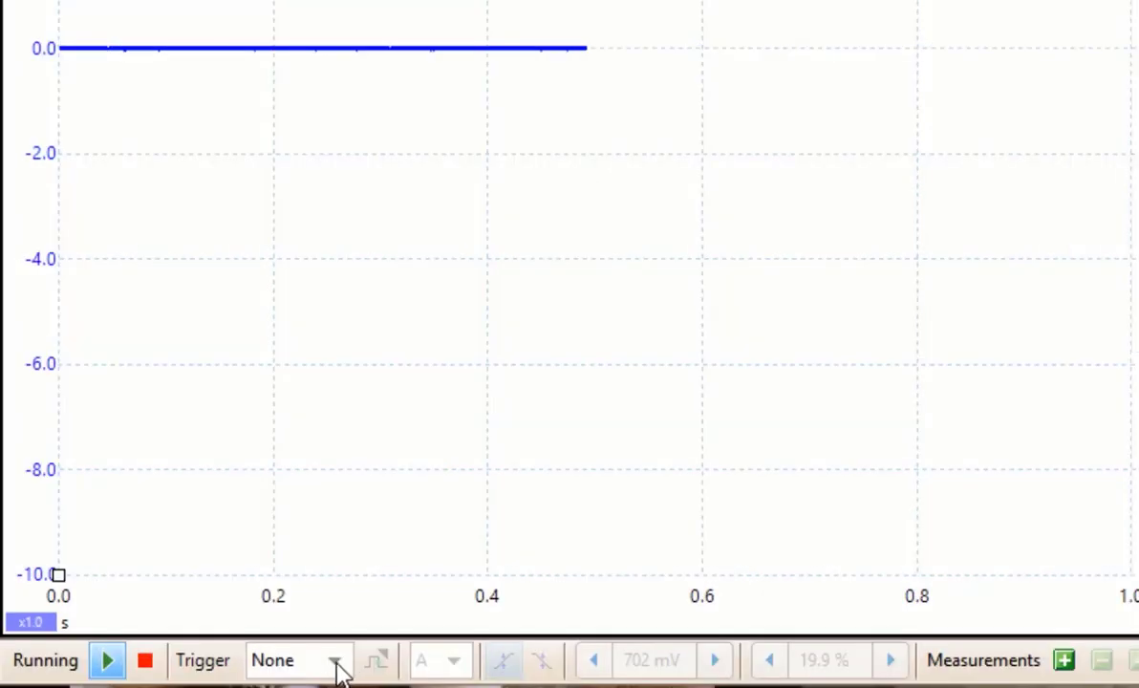
{"action": "left_click", "coordinate": [184, 670]}
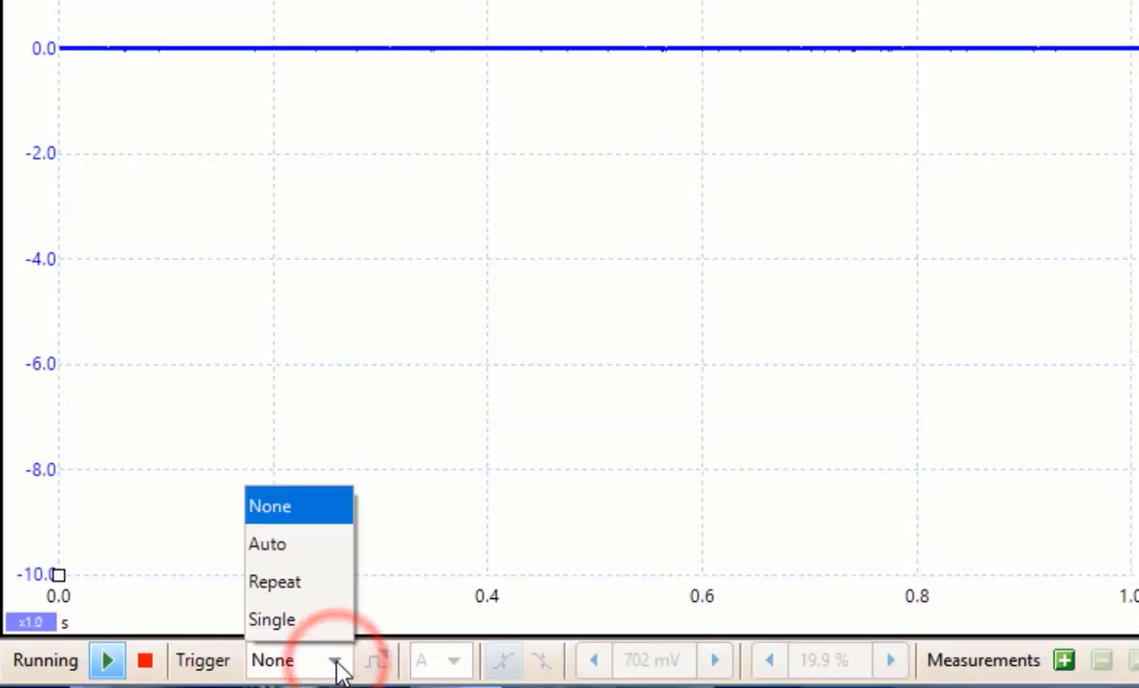
{"action": "left_click", "coordinate": [331, 585]}
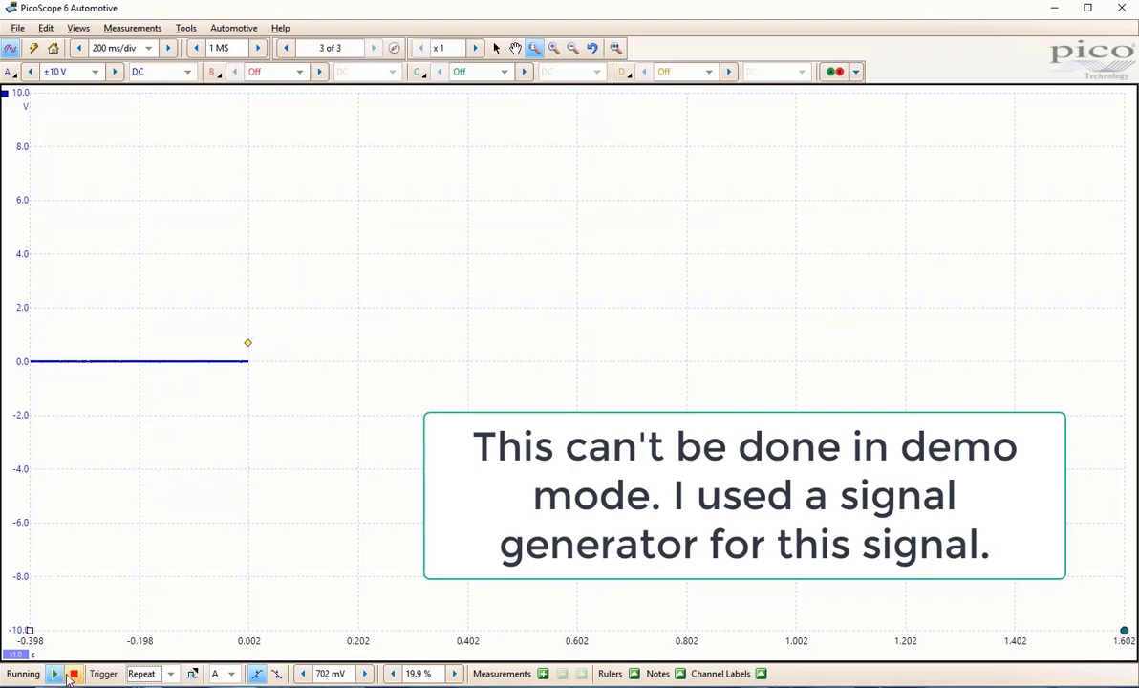
{"action": "left_click", "coordinate": [76, 674]}
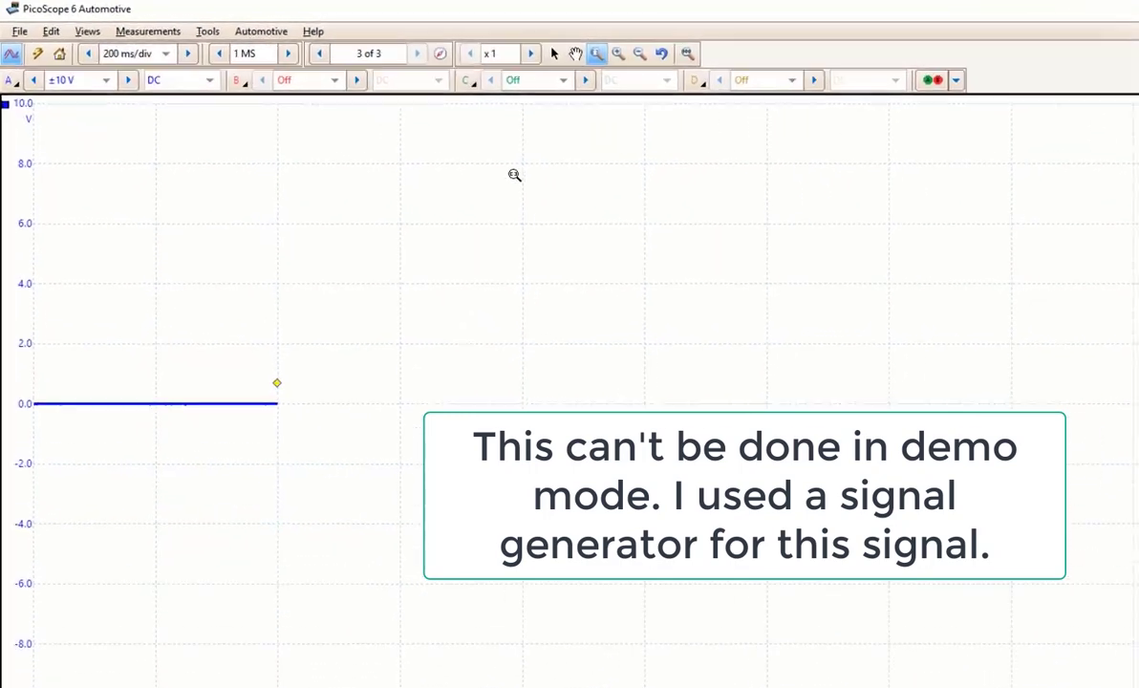
{"action": "left_click", "coordinate": [439, 54]}
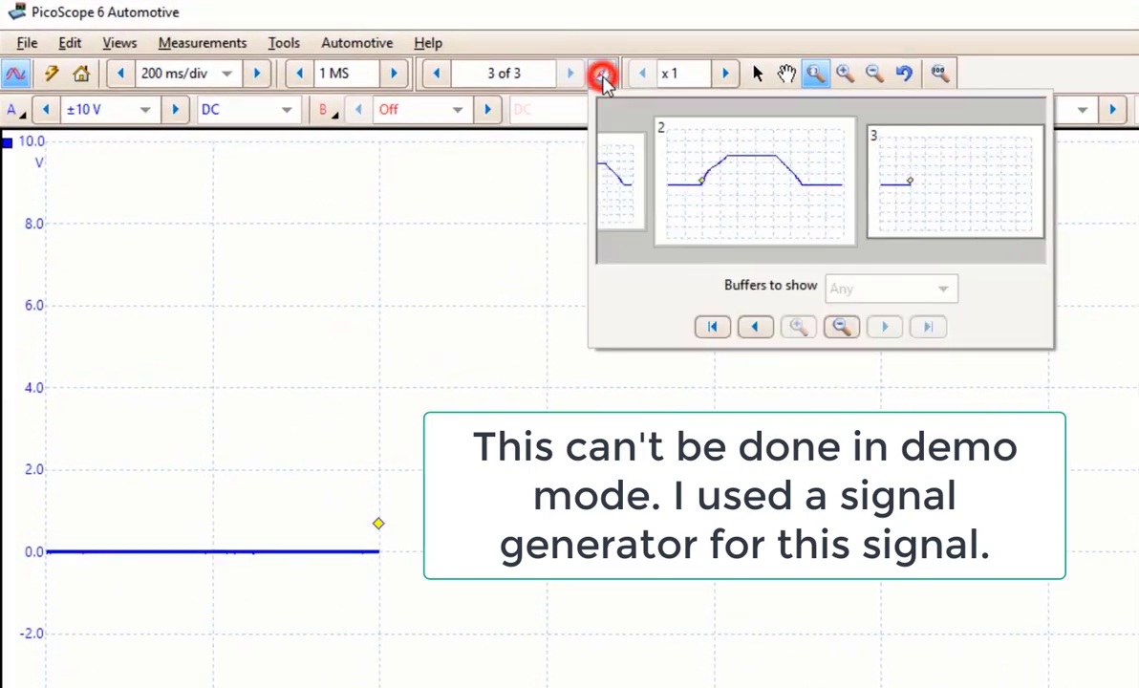
{"action": "left_click", "coordinate": [630, 181]}
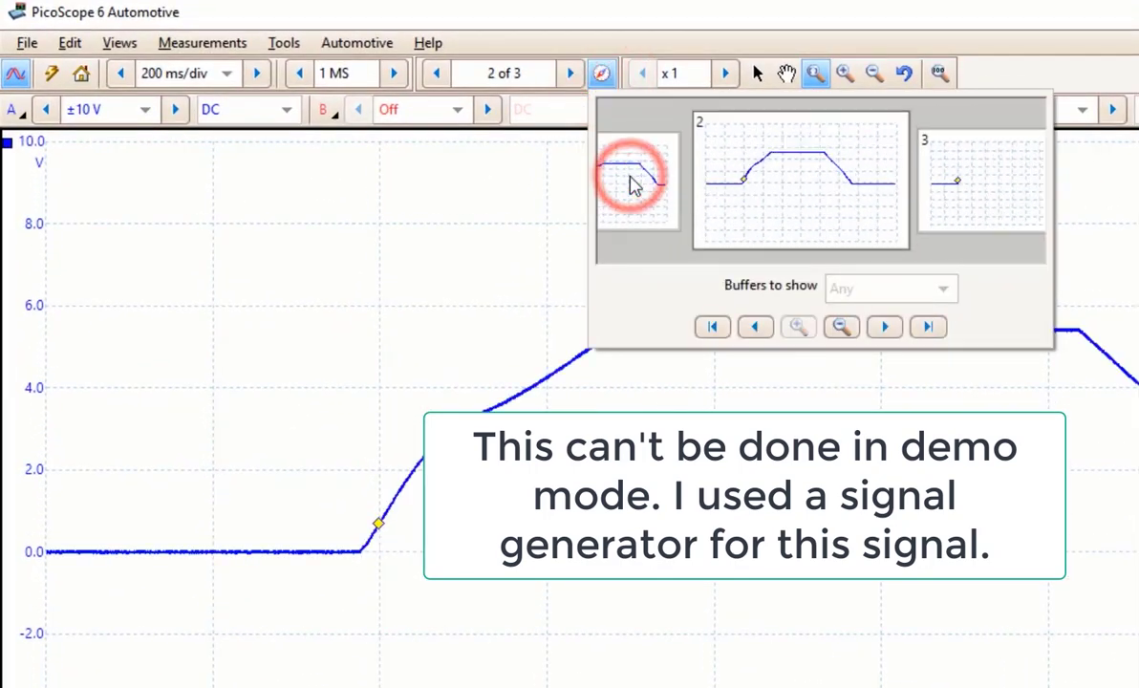
{"action": "left_click", "coordinate": [630, 182]}
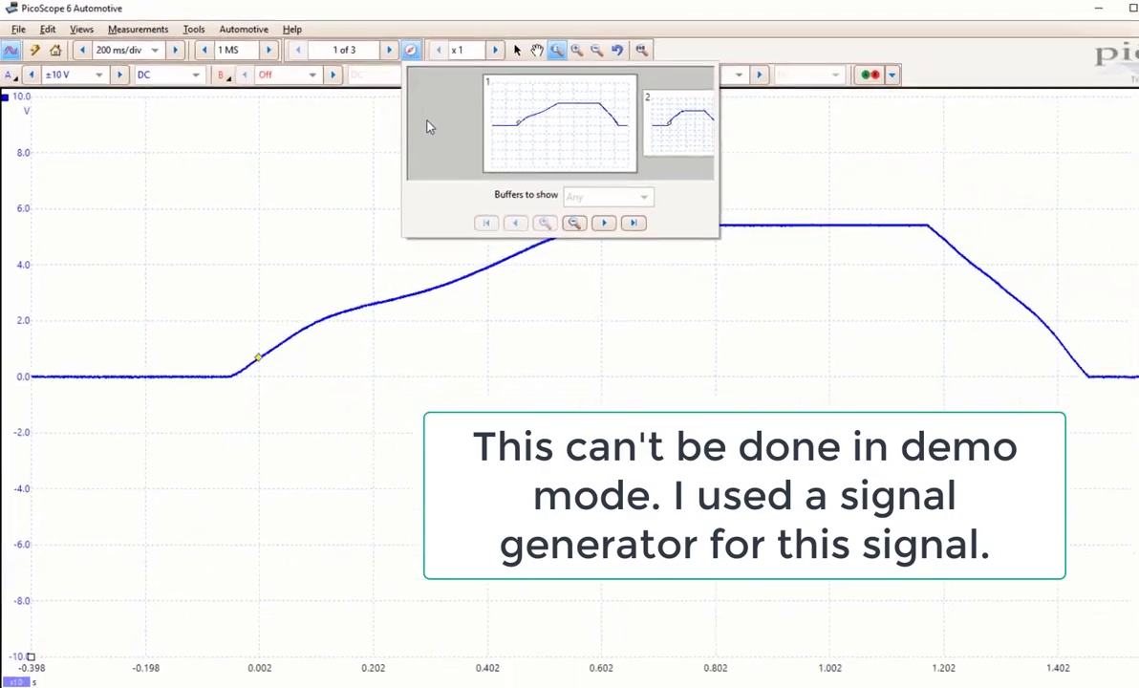
{"action": "left_click", "coordinate": [662, 139]}
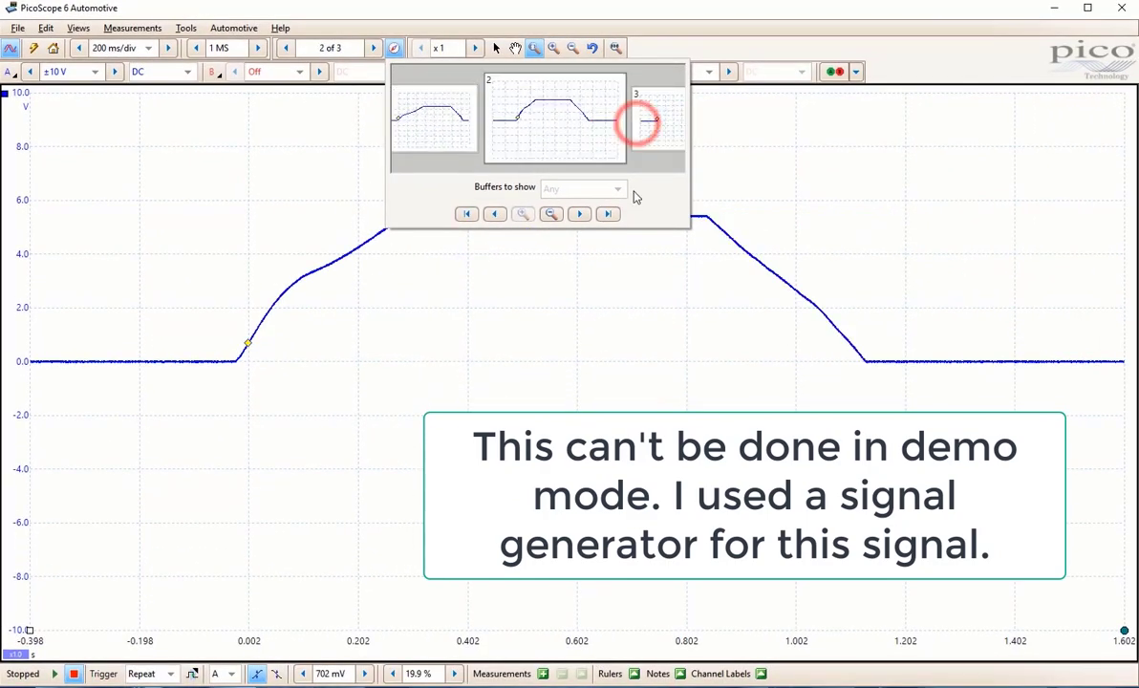
{"action": "left_click", "coordinate": [603, 280]}
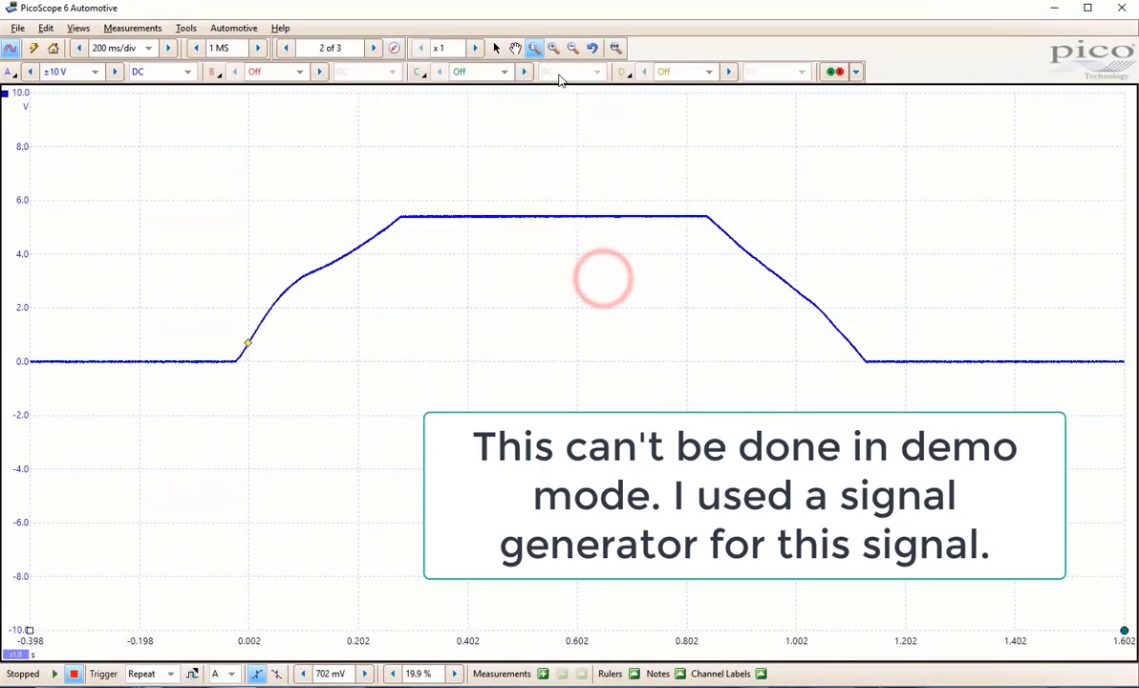
{"action": "left_click", "coordinate": [497, 49]}
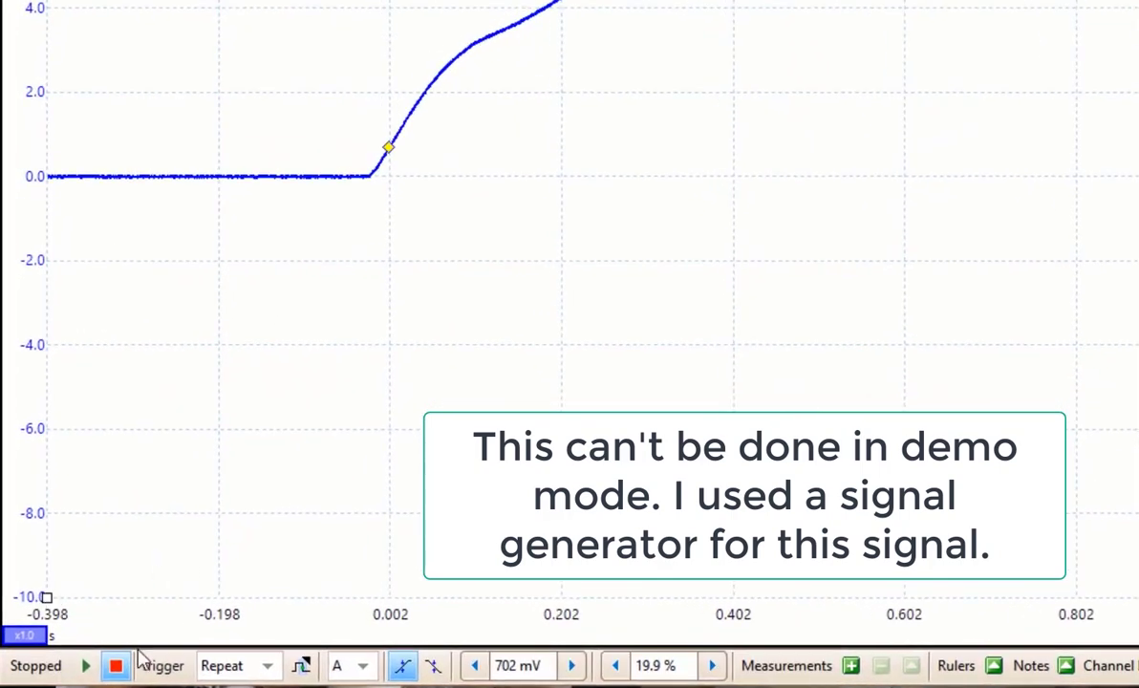
Step: Resume capturing in Single trigger mode and check the one stored capture in the Buffer Navigator
{"action": "left_click", "coordinate": [89, 666]}
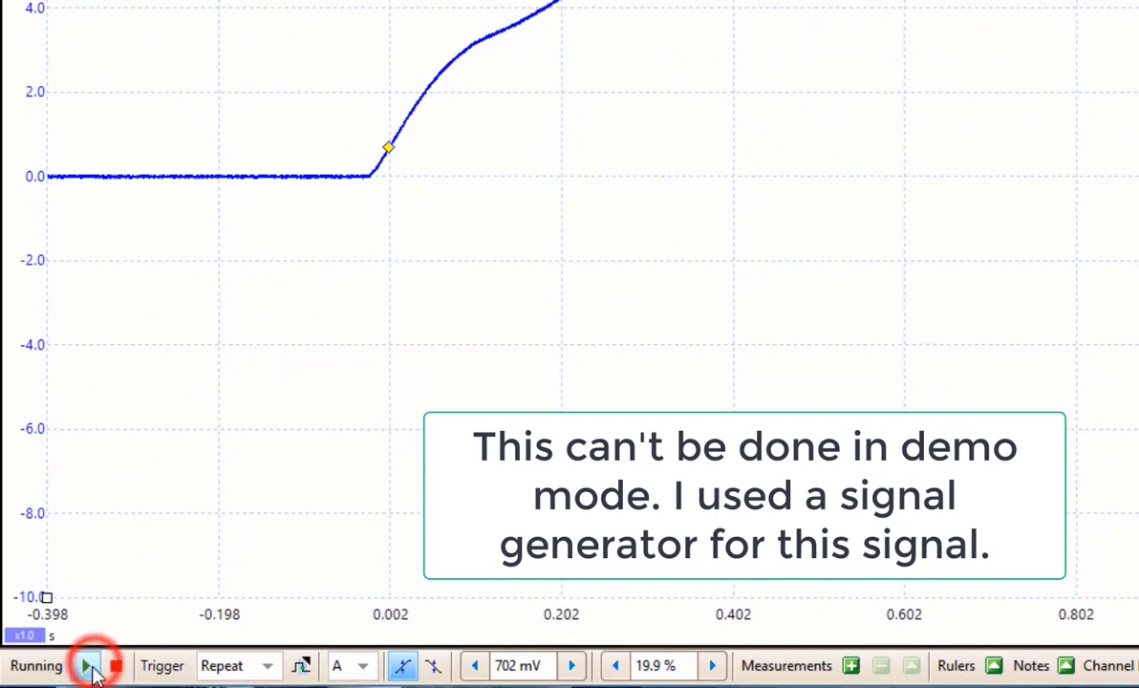
{"action": "left_click", "coordinate": [269, 667]}
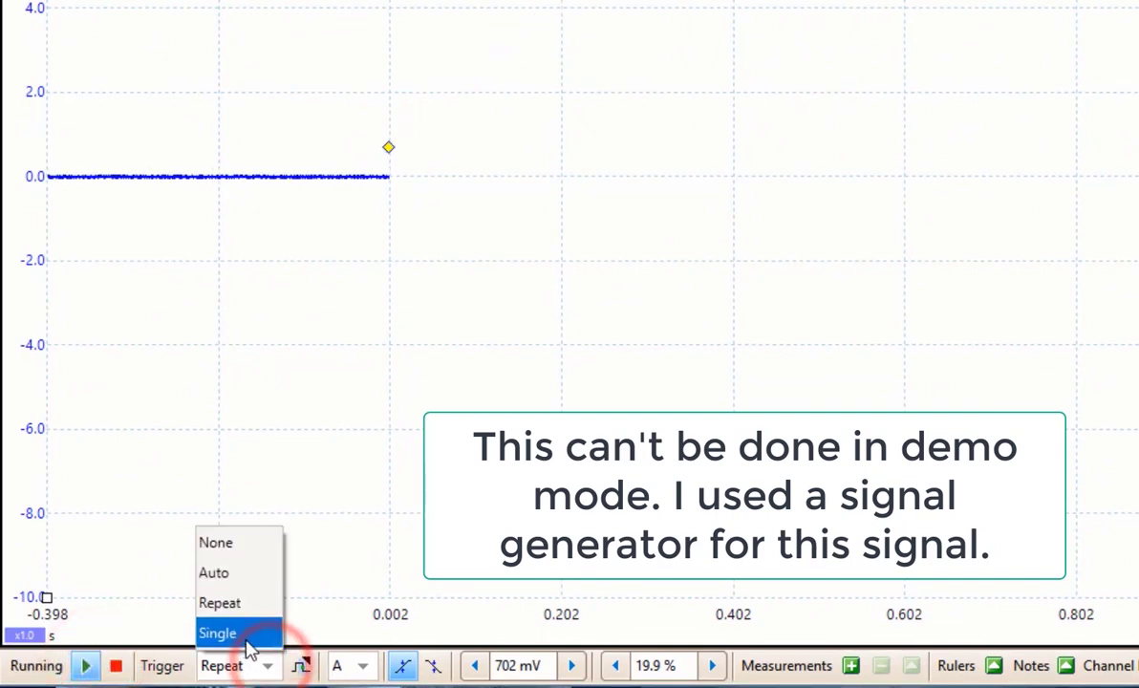
{"action": "left_click", "coordinate": [237, 635]}
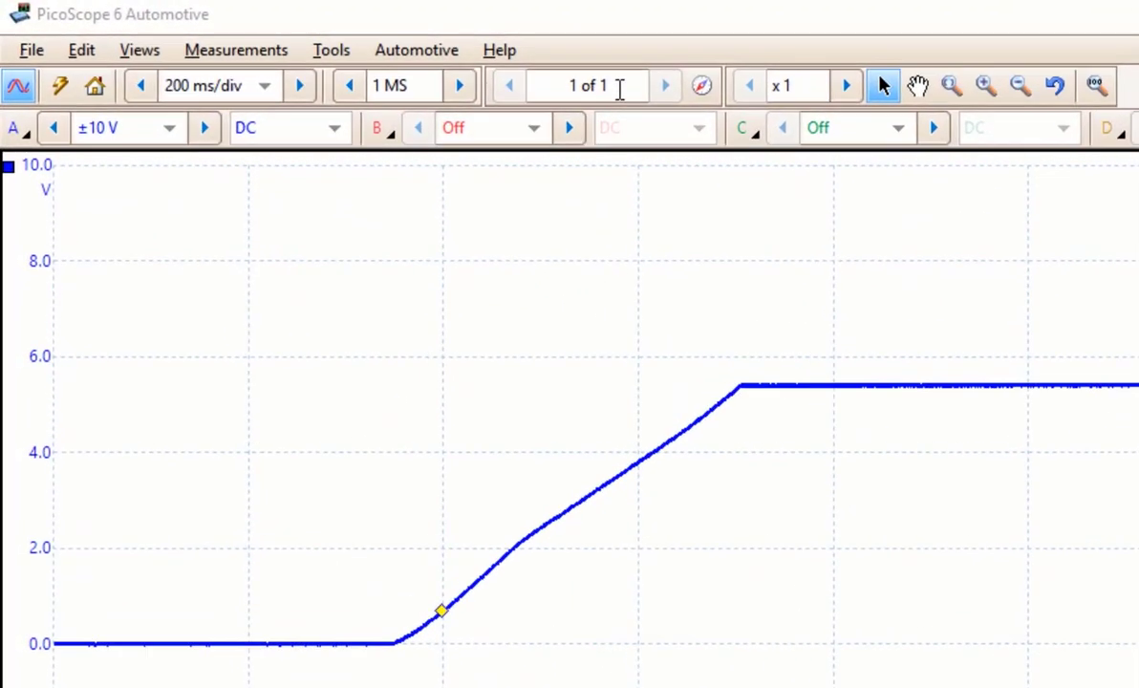
{"action": "left_click", "coordinate": [701, 85]}
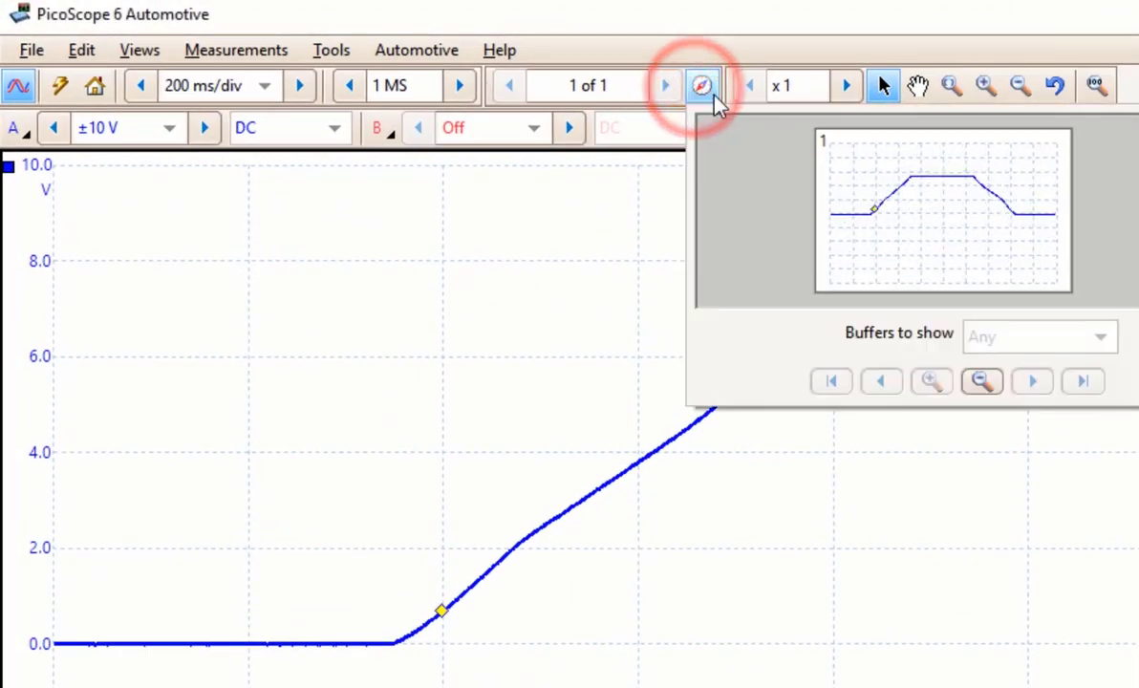
{"action": "left_click", "coordinate": [903, 212]}
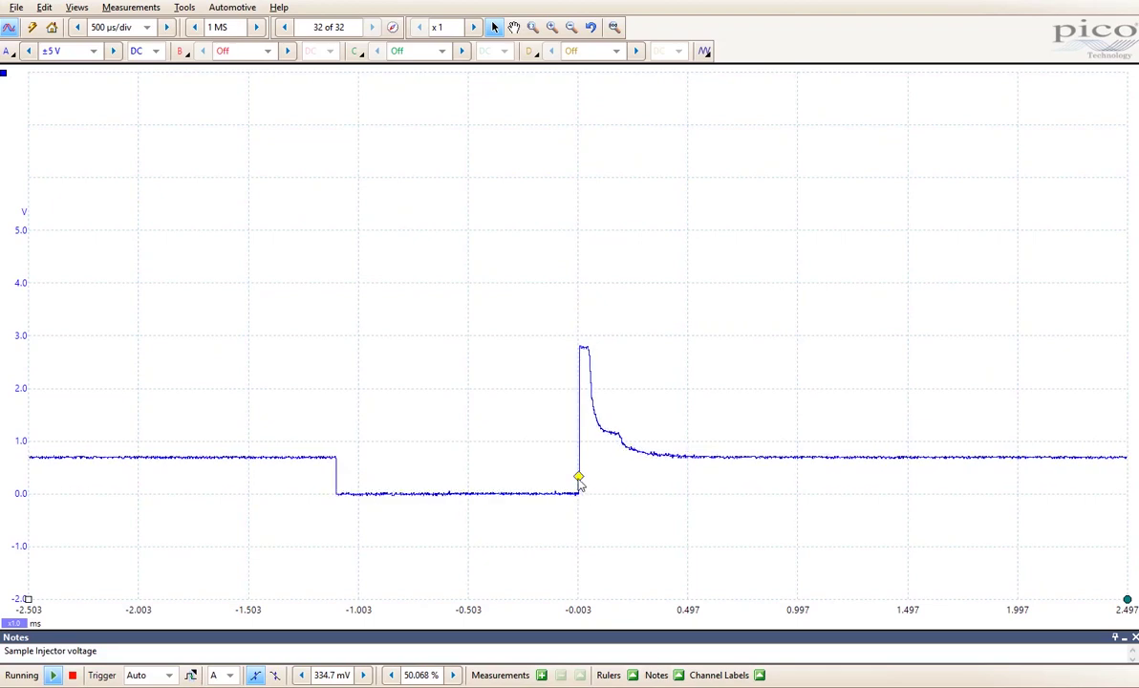
Step: Drag the channel A trigger level to the spike top, 0.5 V, below zero, then 1.024 V
{"action": "left_click_drag", "start_coordinate": [578, 477], "coordinate": [579, 335]}
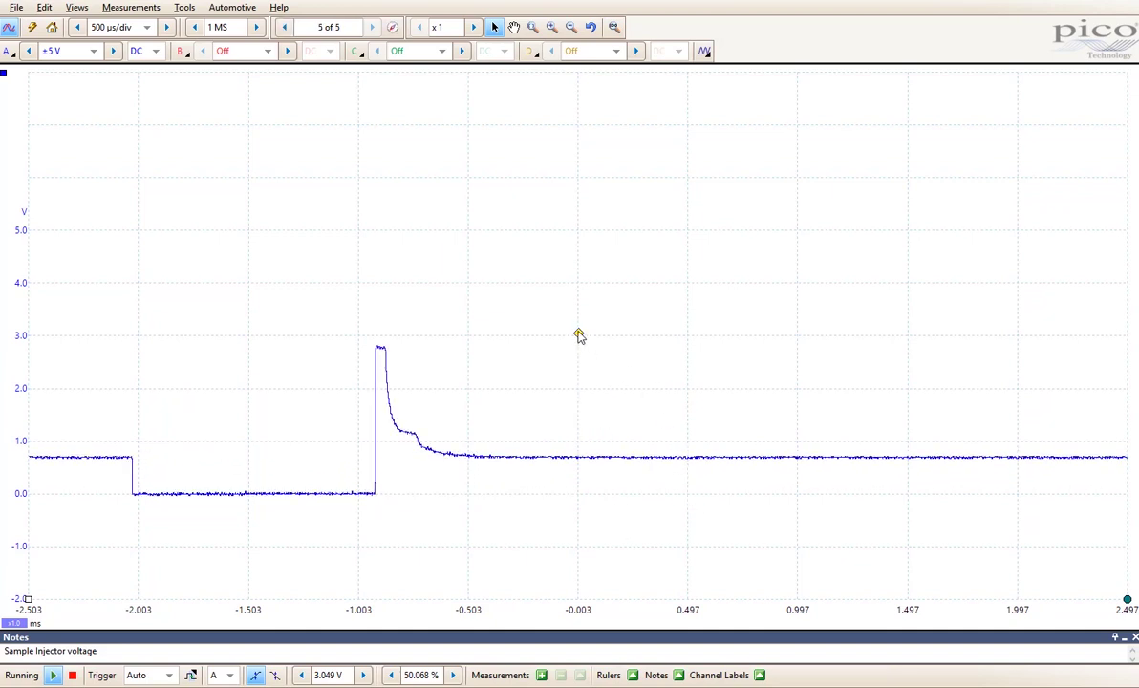
{"action": "left_click_drag", "start_coordinate": [579, 335], "coordinate": [581, 468]}
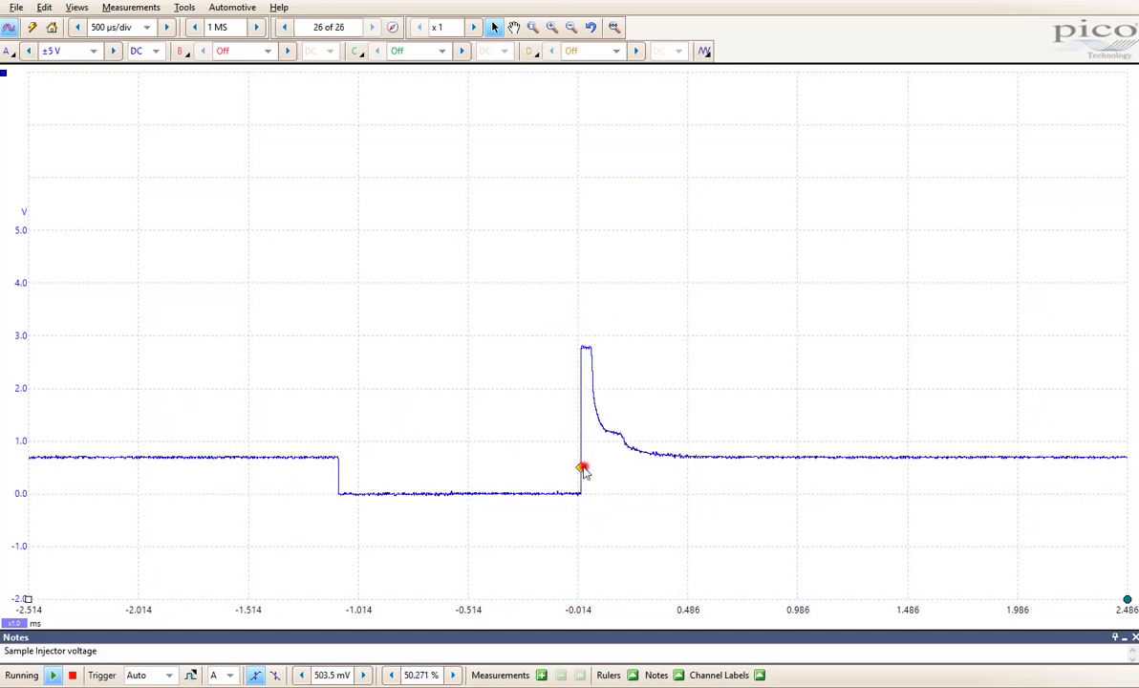
{"action": "left_click_drag", "start_coordinate": [581, 468], "coordinate": [580, 508]}
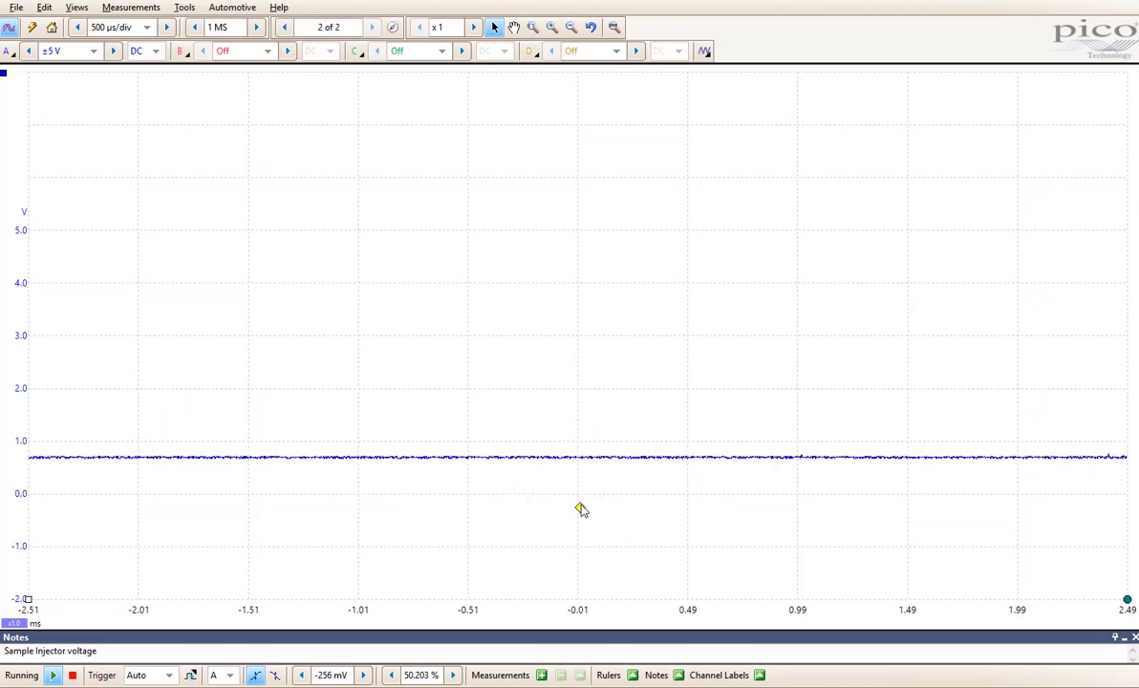
{"action": "left_click_drag", "start_coordinate": [581, 508], "coordinate": [579, 443]}
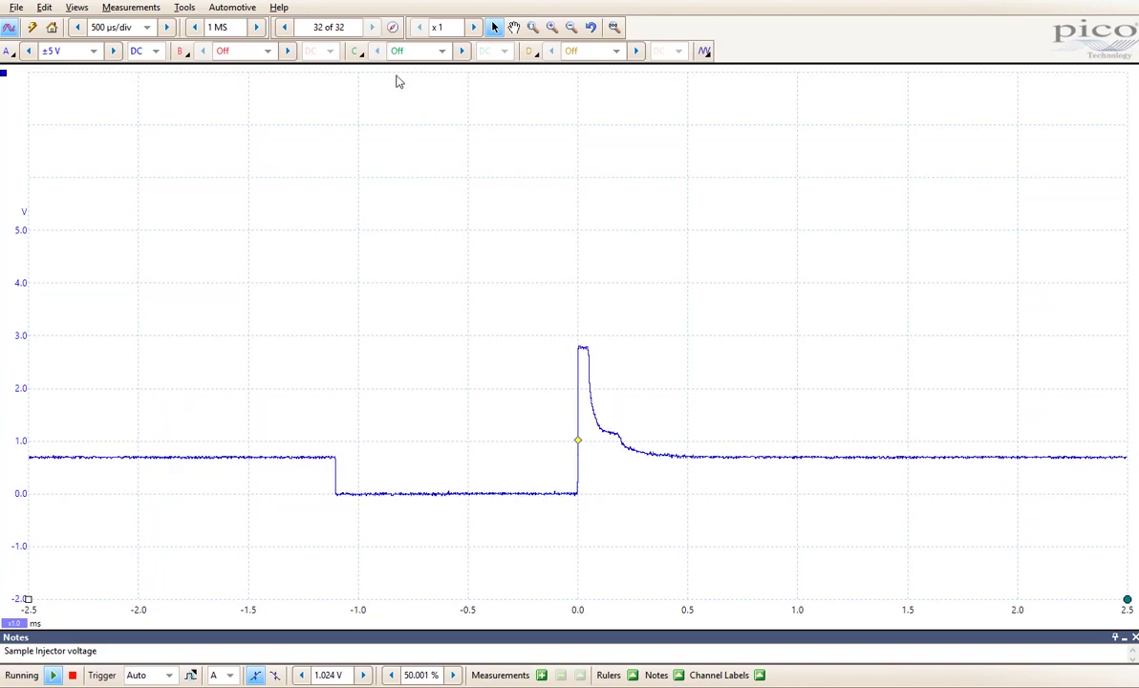
Step: Enable channel B at the ±2 A range and select B as the trigger source
{"action": "left_click", "coordinate": [264, 51]}
{"action": "left_click", "coordinate": [360, 106]}
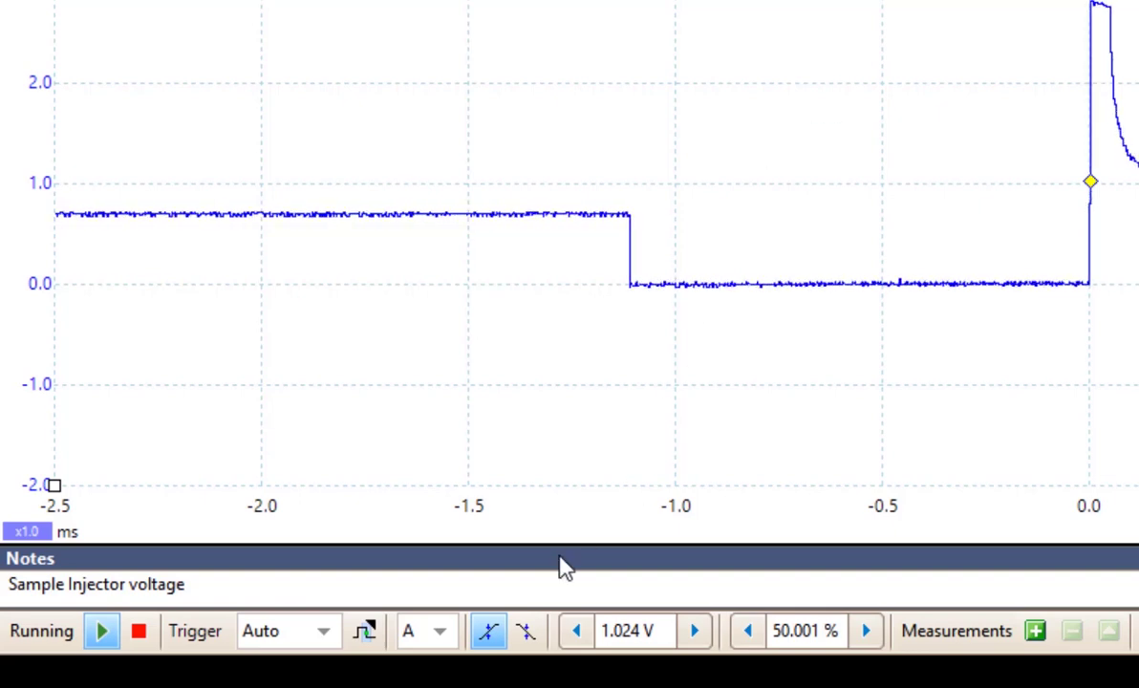
{"action": "left_click", "coordinate": [439, 636]}
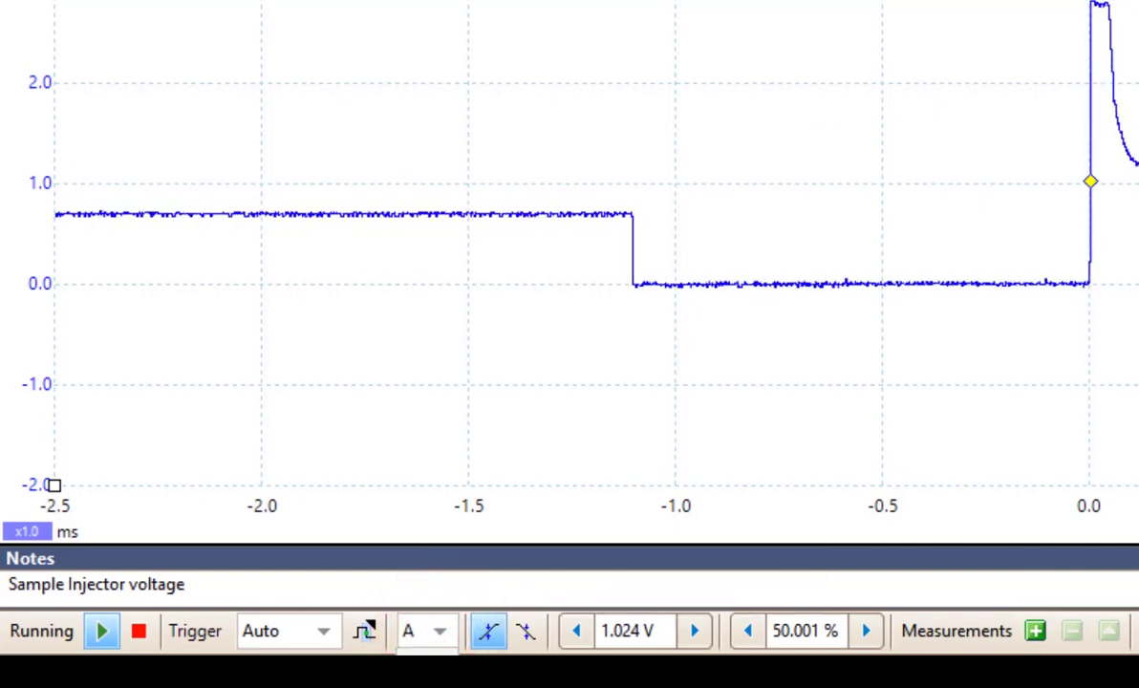
{"action": "key", "text": "Down"}
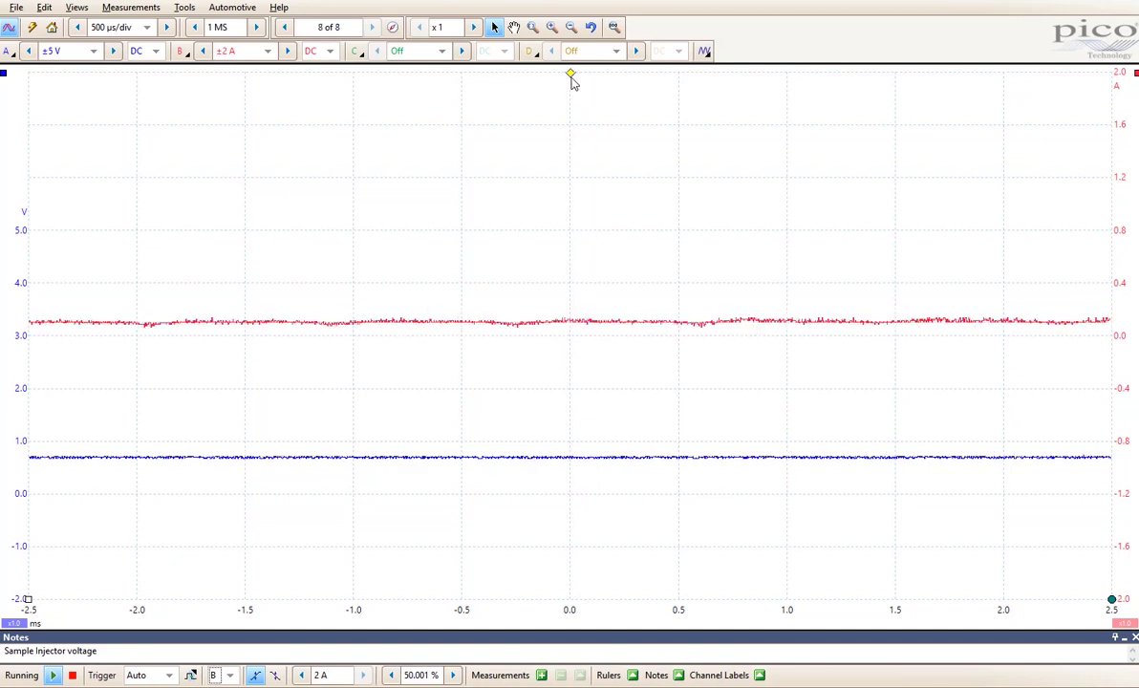
Step: Drag the channel B trigger level into range, up to about 1.2 A, then down to 8.439 mA
{"action": "left_click_drag", "start_coordinate": [571, 76], "coordinate": [572, 209]}
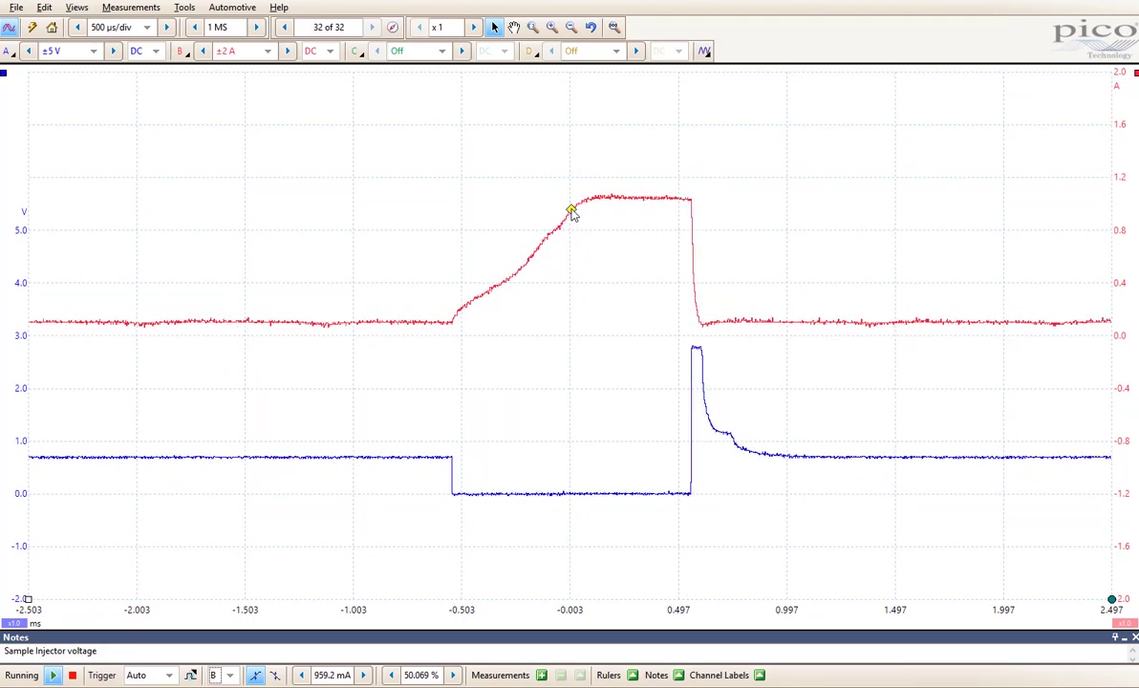
{"action": "mouse_move", "coordinate": [571, 190]}
{"action": "left_mouse_down"}
{"action": "mouse_move", "coordinate": [571, 177]}
{"action": "mouse_move", "coordinate": [574, 233]}
{"action": "left_mouse_up"}
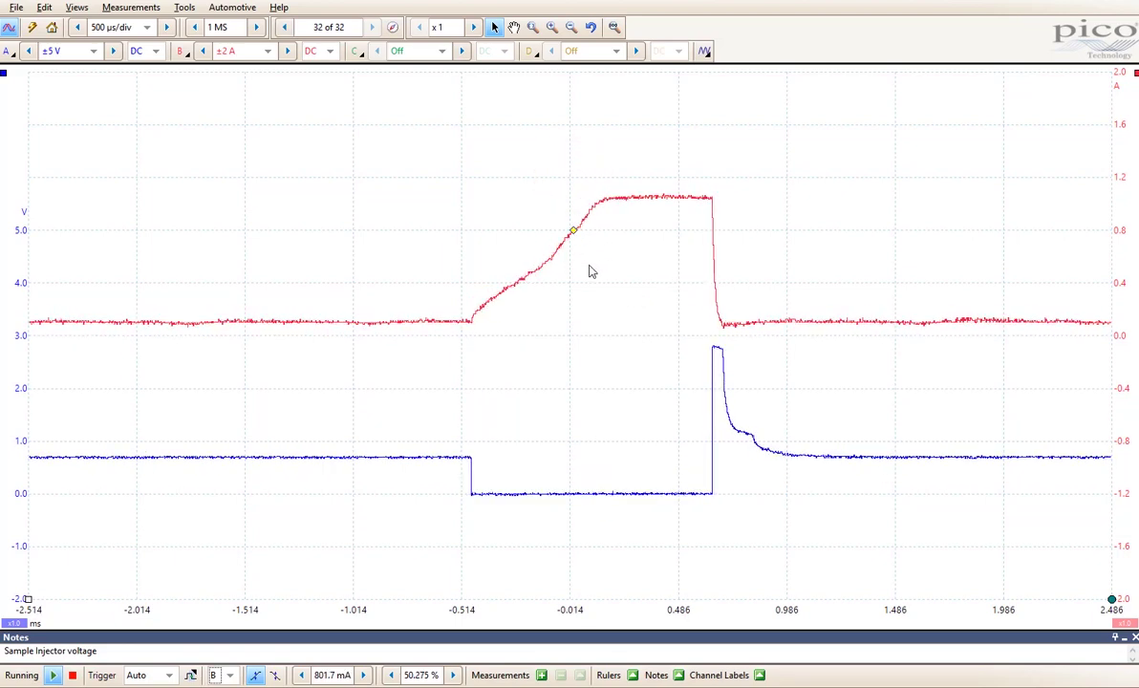
{"action": "left_click_drag", "start_coordinate": [573, 232], "coordinate": [577, 336]}
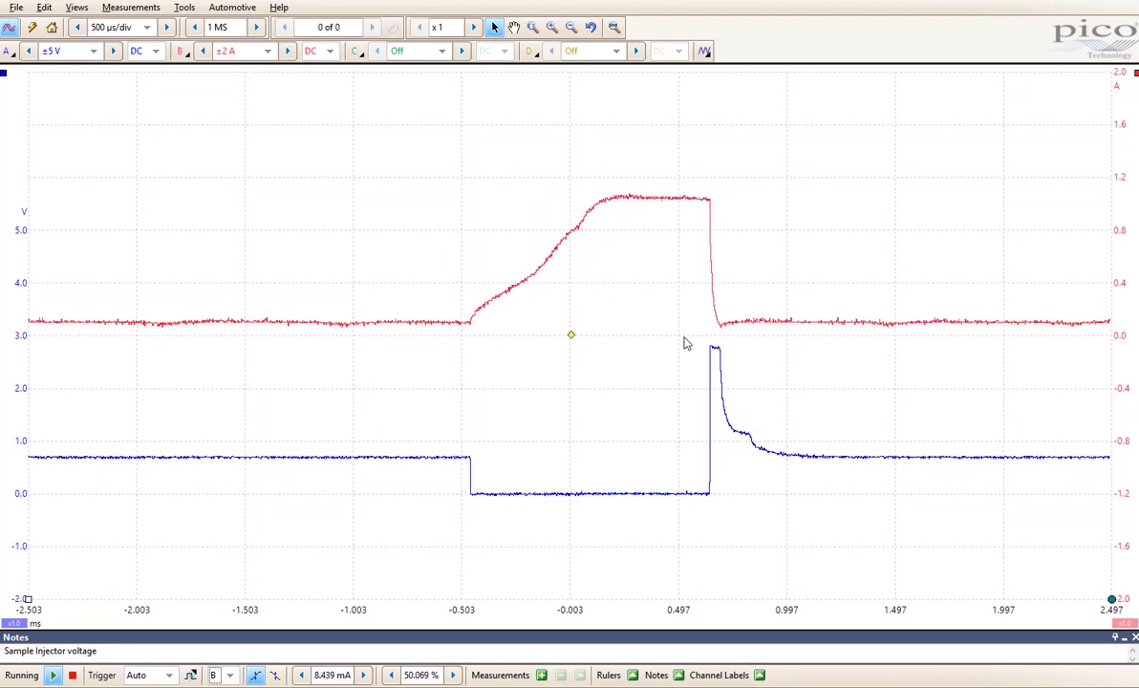